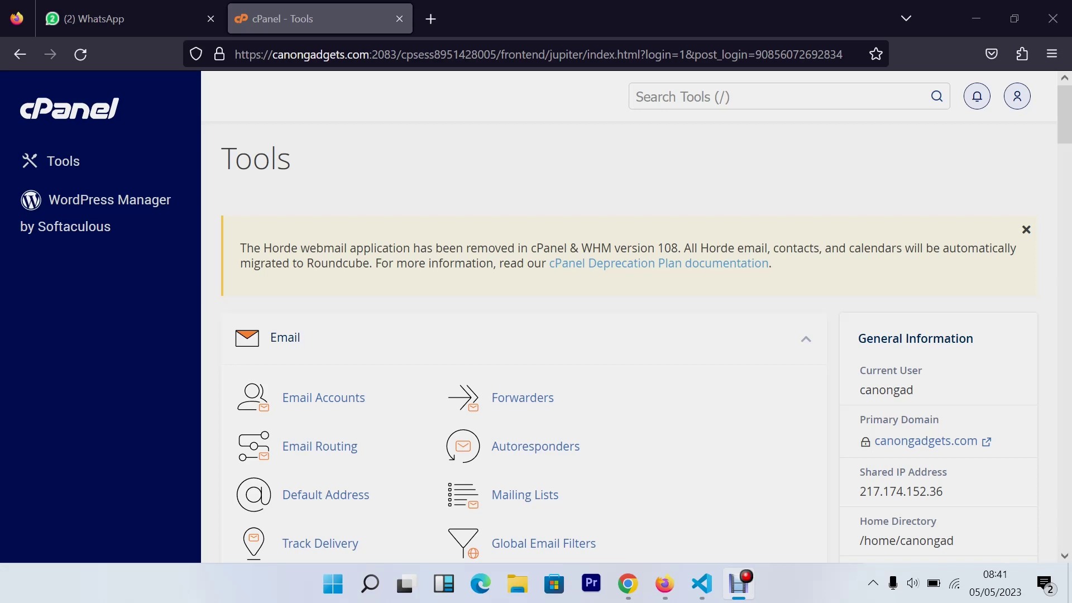
pyautogui.click(433, 25)
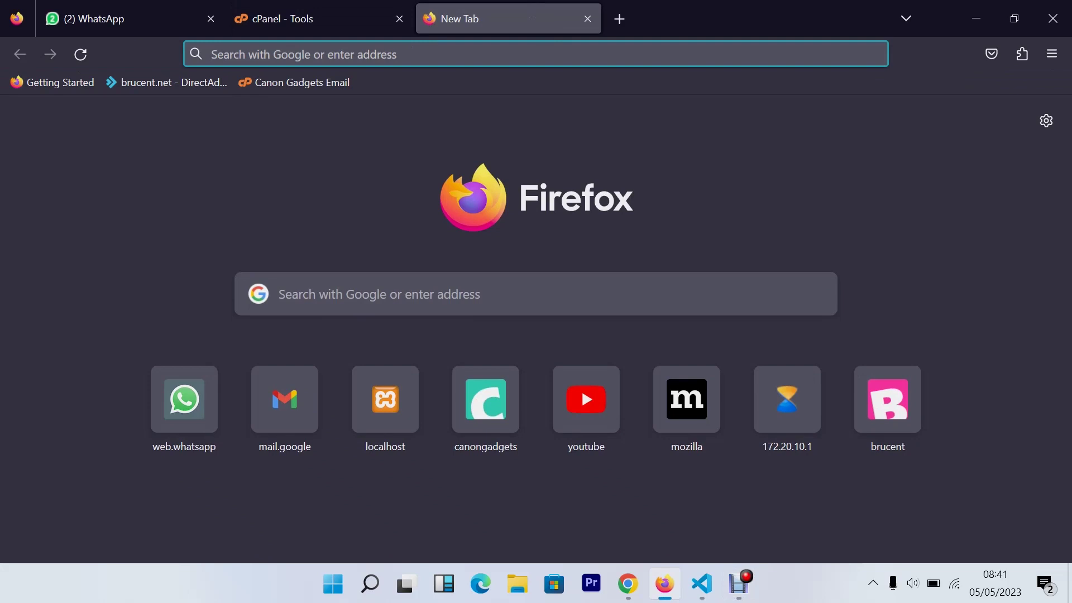
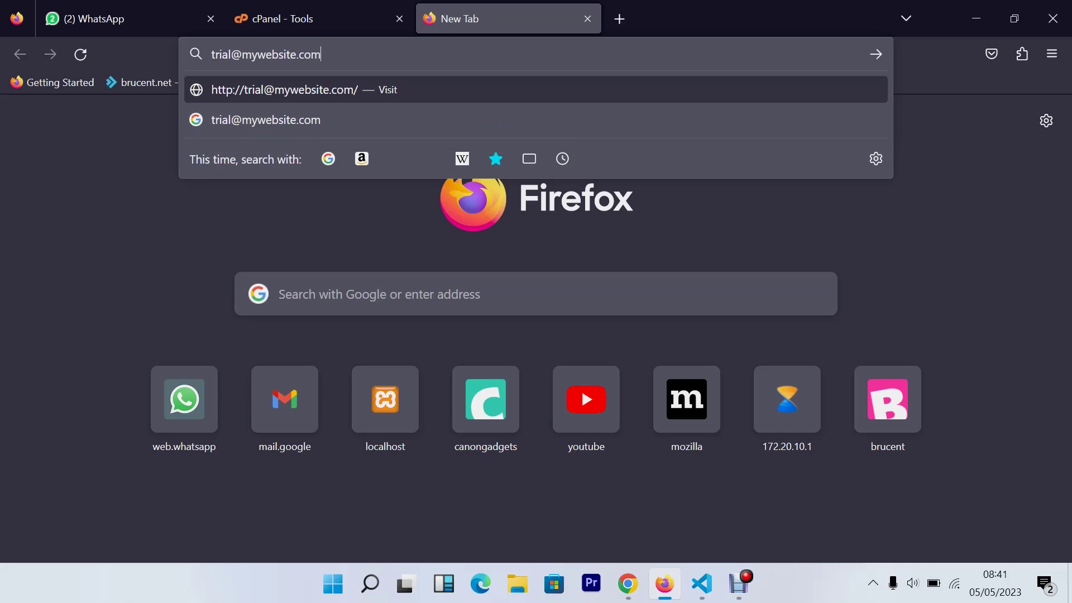
pyautogui.moveTo(241, 54); pyautogui.dragTo(321, 54)
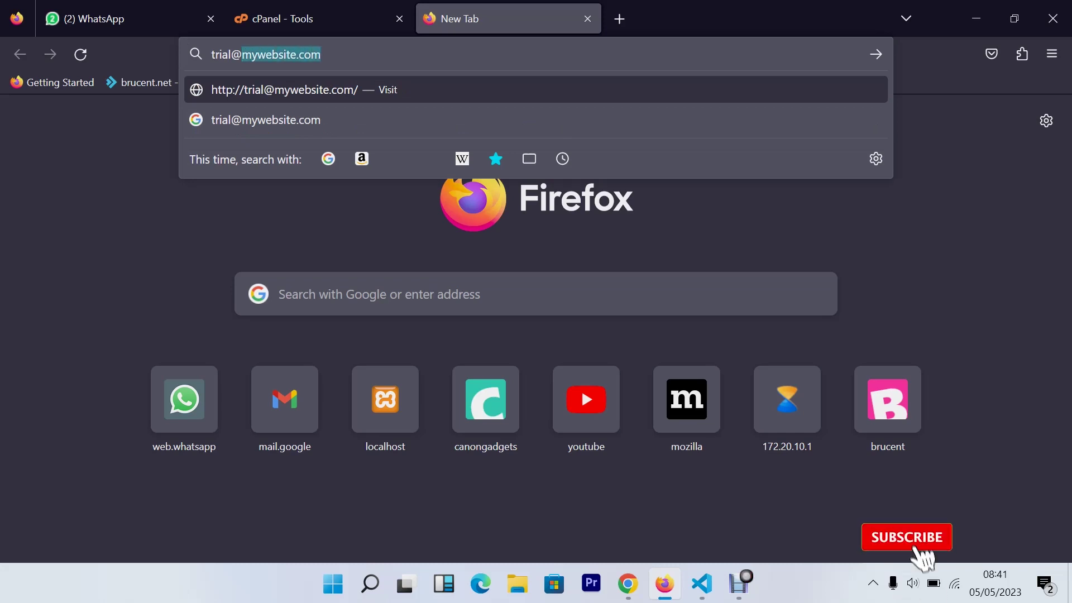
pyautogui.click(241, 54)
pyautogui.moveTo(242, 54); pyautogui.dragTo(211, 54)
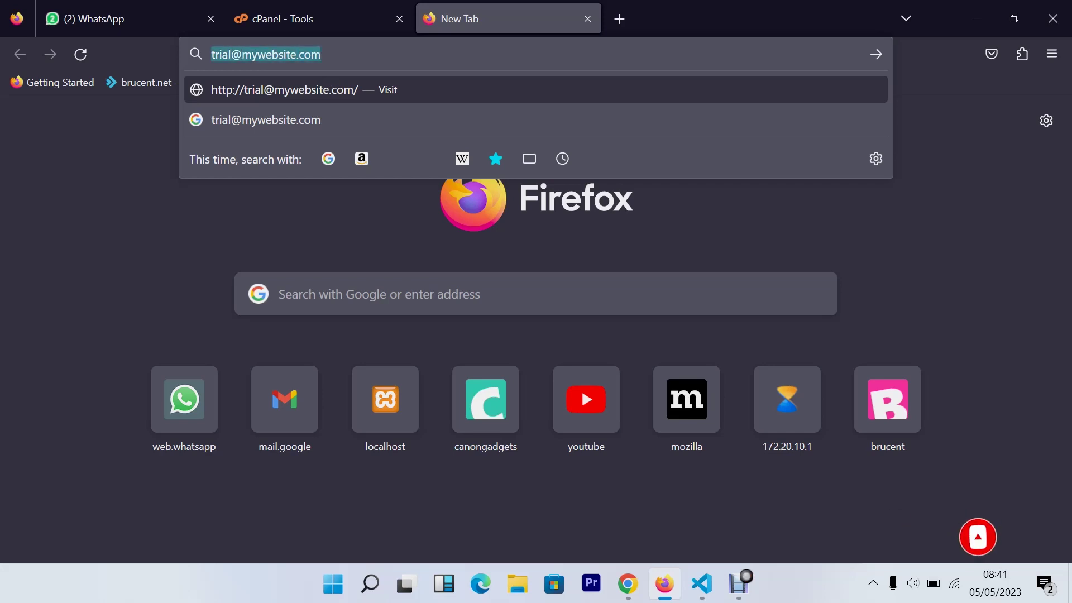
pyautogui.moveTo(321, 54); pyautogui.dragTo(231, 54)
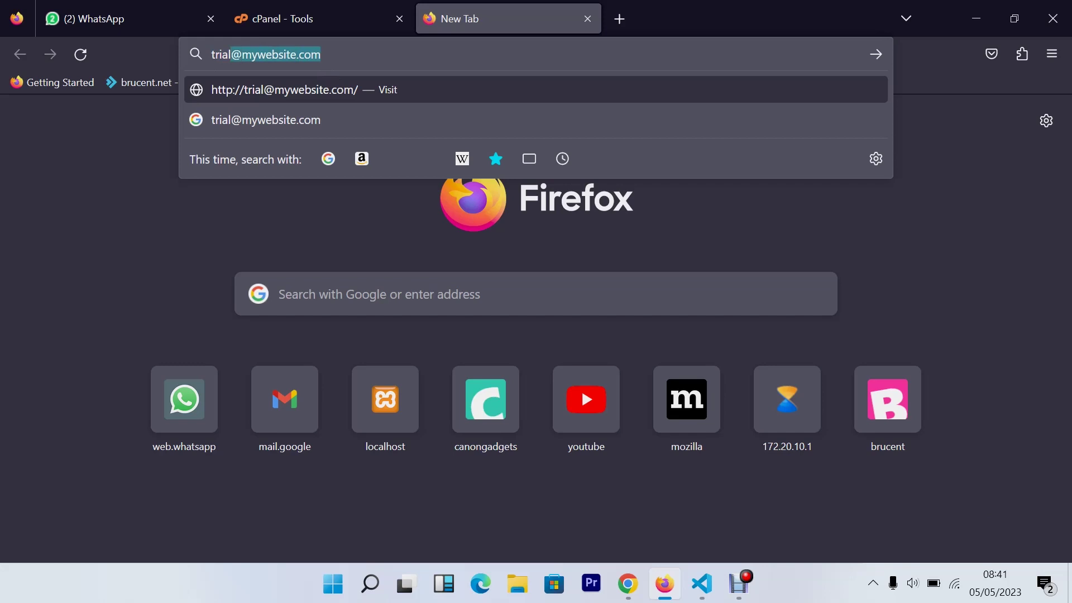
# Return to cPanel Tools and browse its Email, Files and Databases sections, ending on Email
pyautogui.click(296, 13)
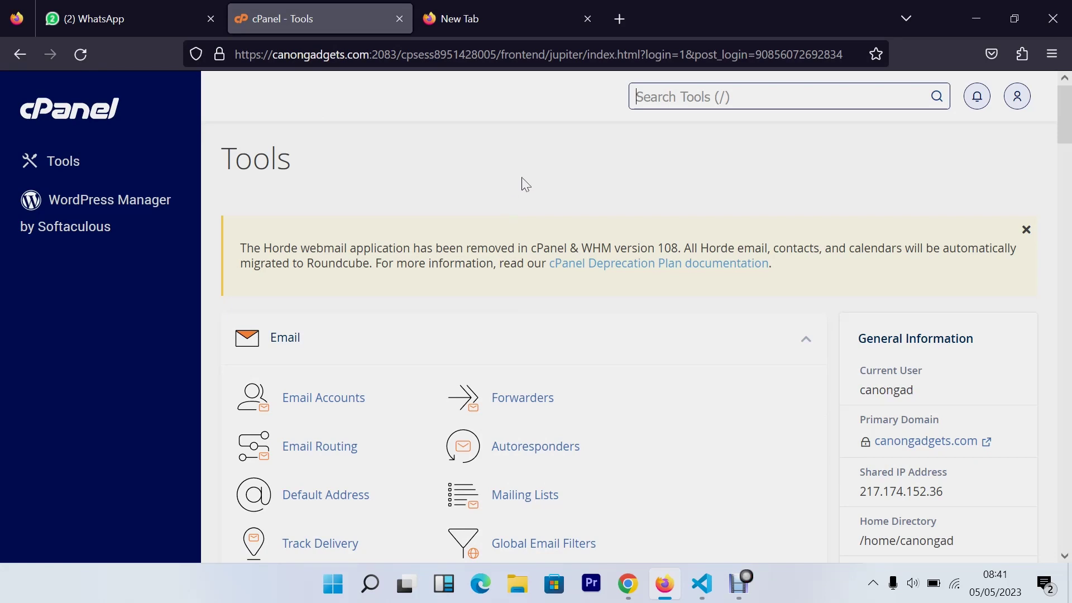
pyautogui.scroll(-10, 527, 176)
pyautogui.scroll(-7, 529, 182)
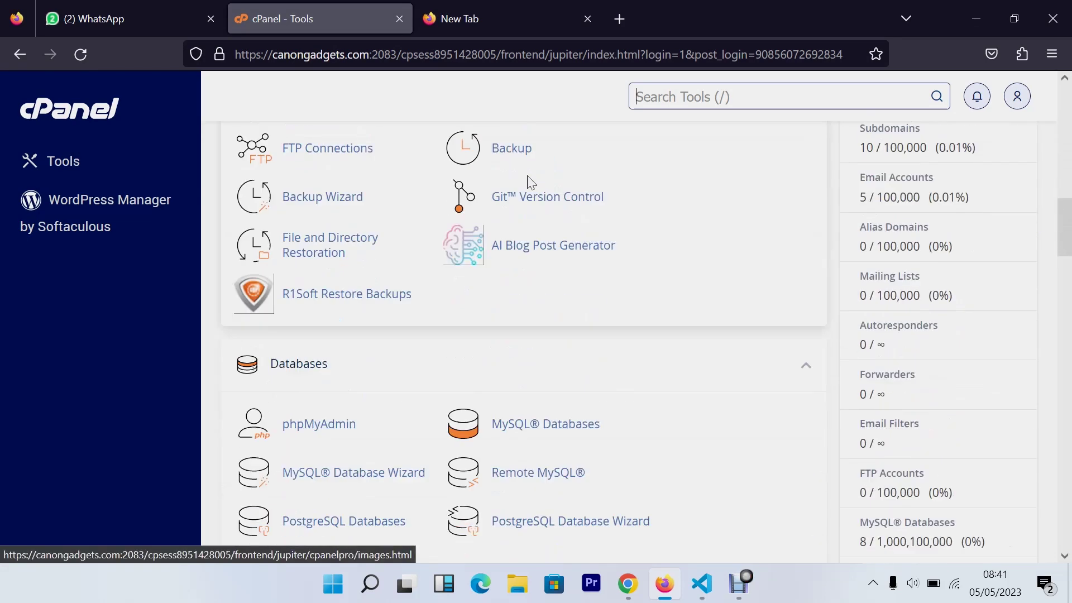
pyautogui.scroll(6, 530, 182)
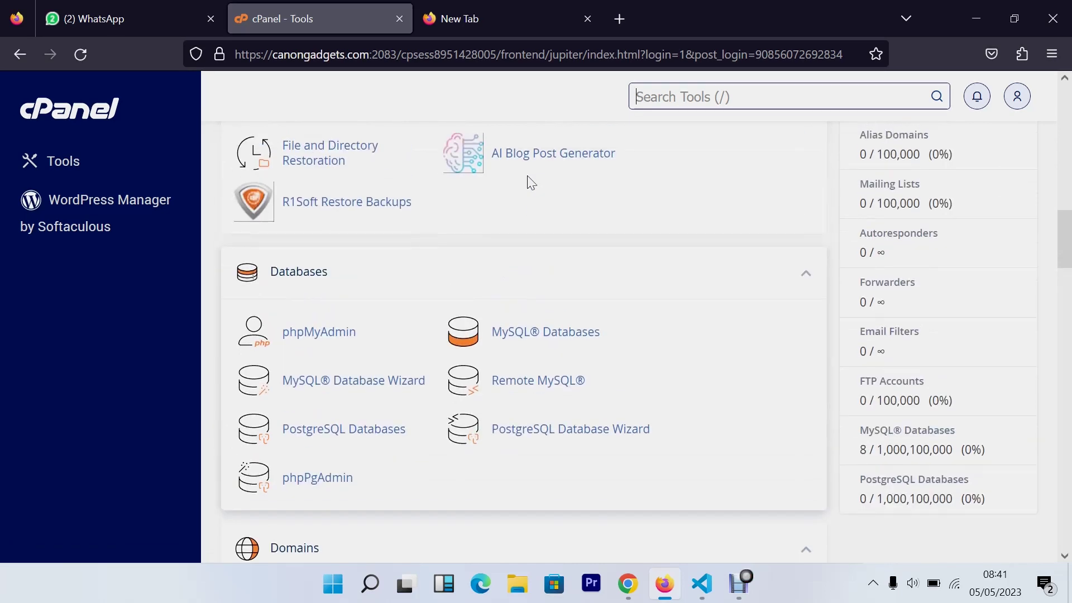
pyautogui.scroll(4, 530, 182)
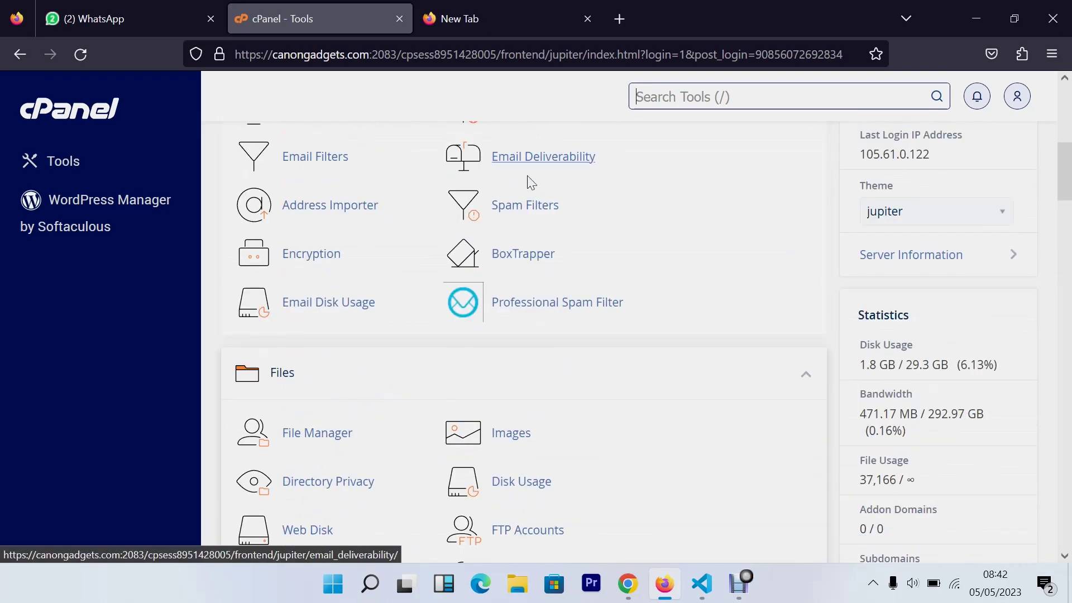
pyautogui.scroll(6, 530, 182)
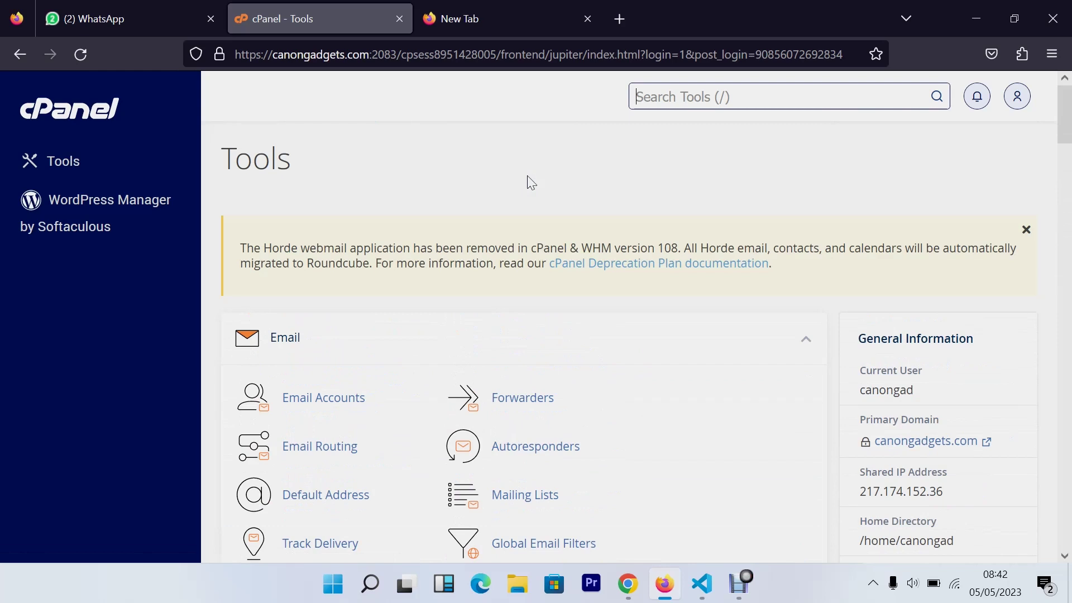
pyautogui.scroll(-3, 539, 187)
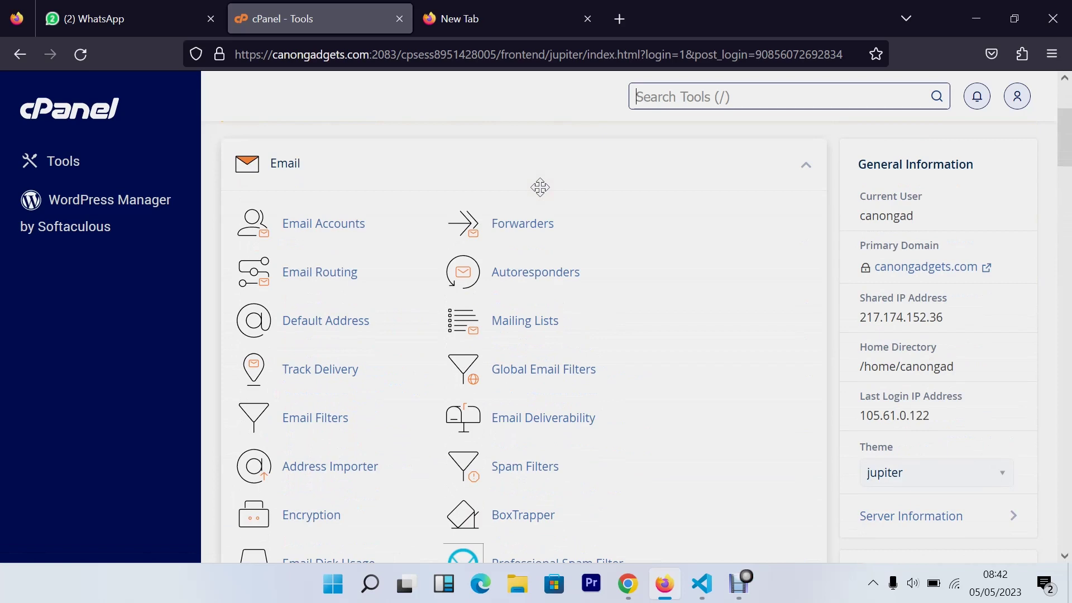
pyautogui.scroll(2, 549, 189)
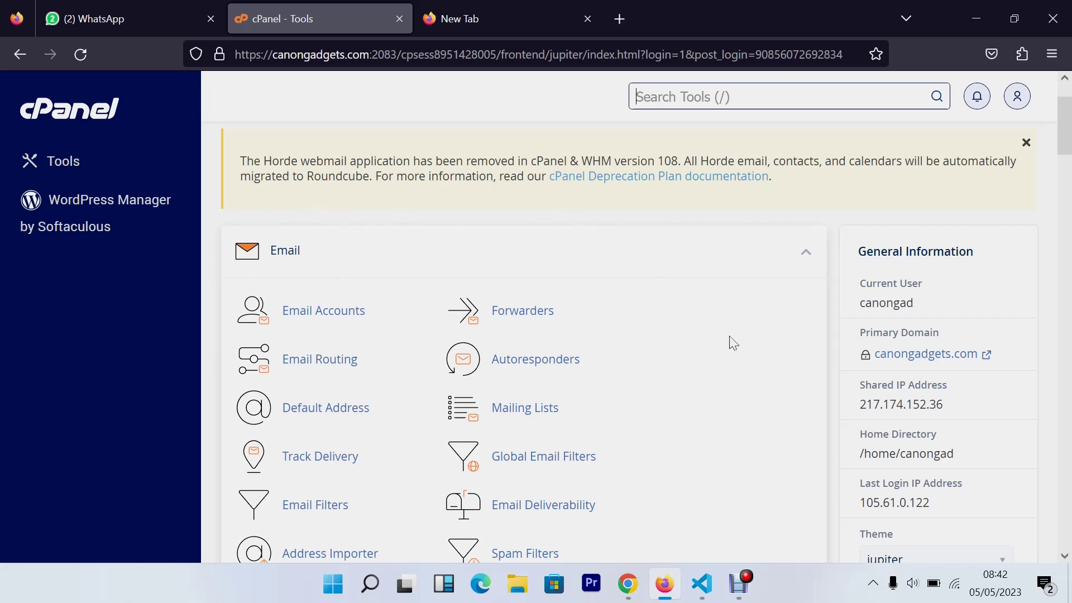
pyautogui.scroll(-2, 545, 292)
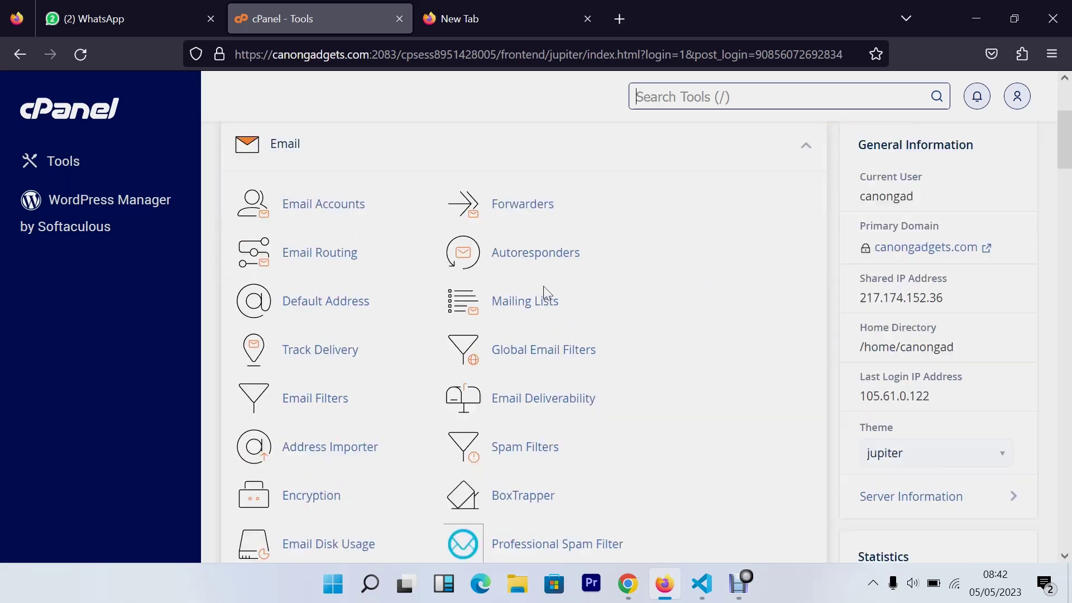
pyautogui.scroll(-7, 545, 292)
pyautogui.scroll(-6, 642, 346)
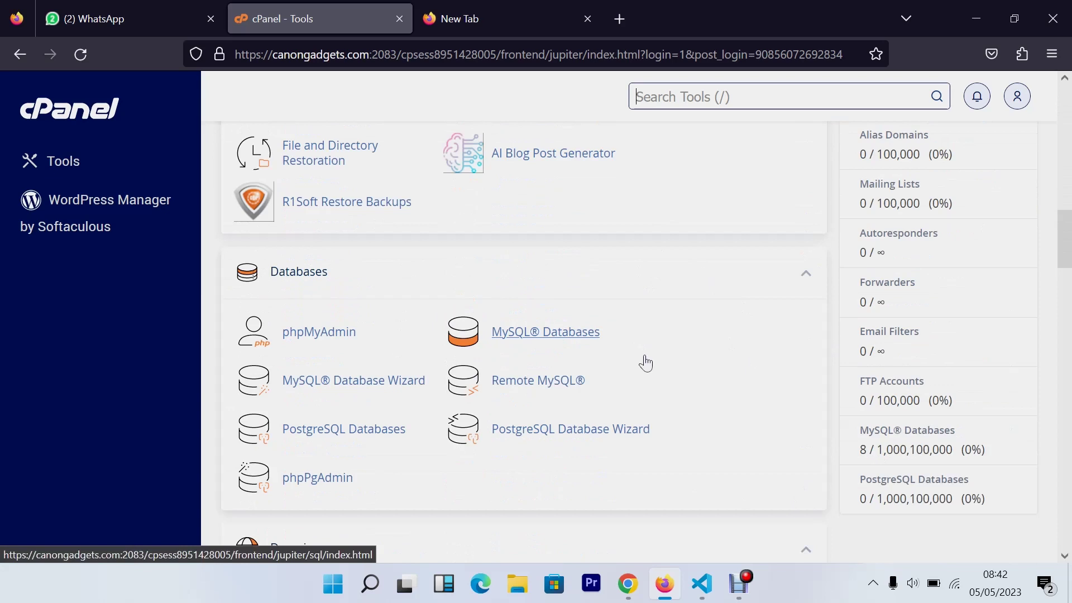
pyautogui.scroll(-3, 647, 363)
pyautogui.scroll(3, 653, 358)
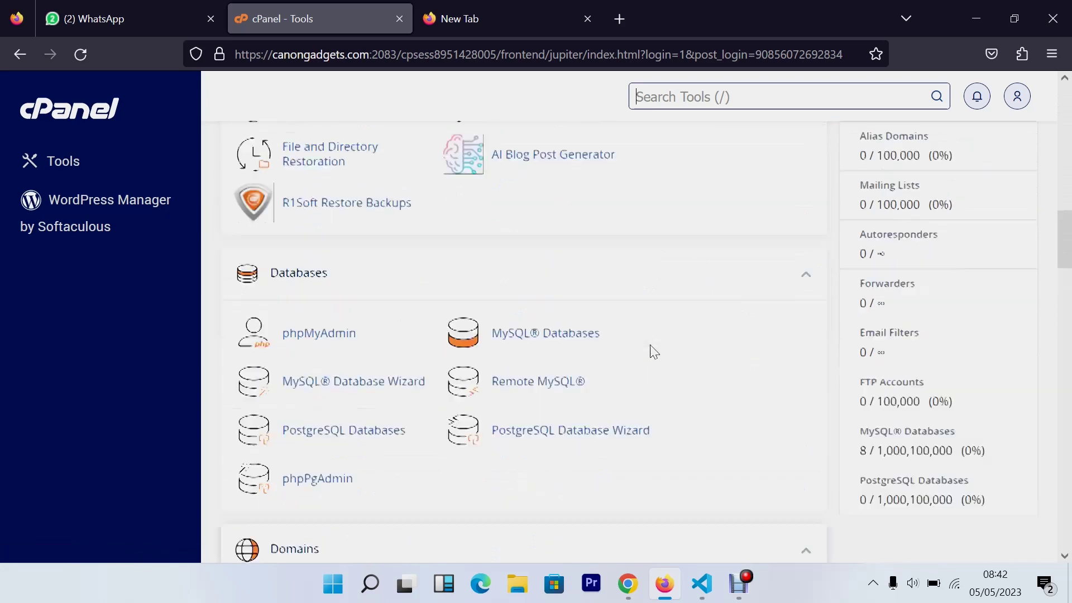
pyautogui.scroll(15, 650, 351)
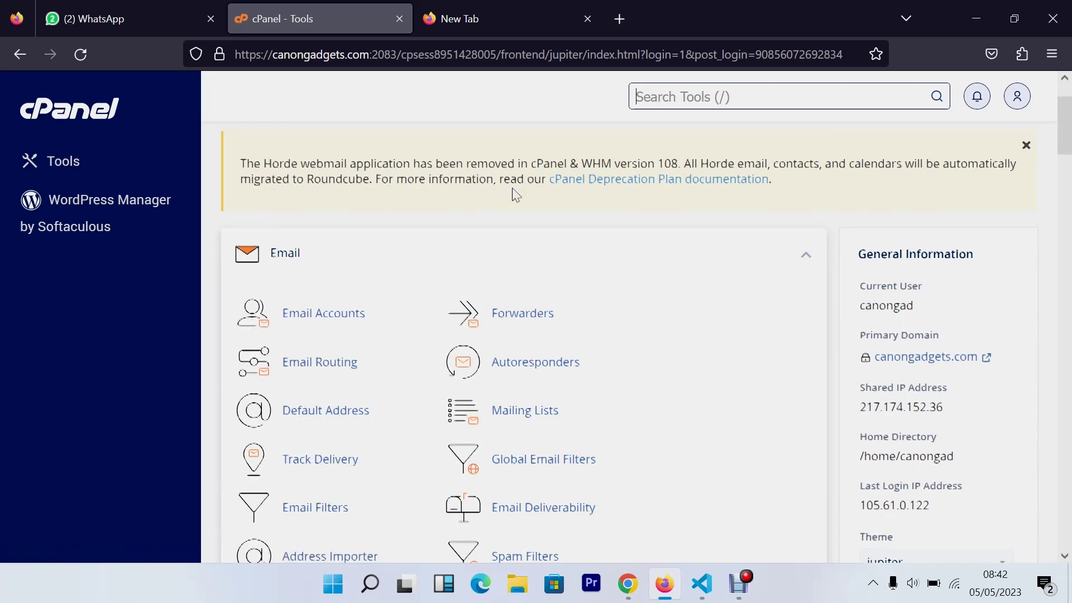
pyautogui.scroll(2, 515, 187)
pyautogui.scroll(-6, 502, 193)
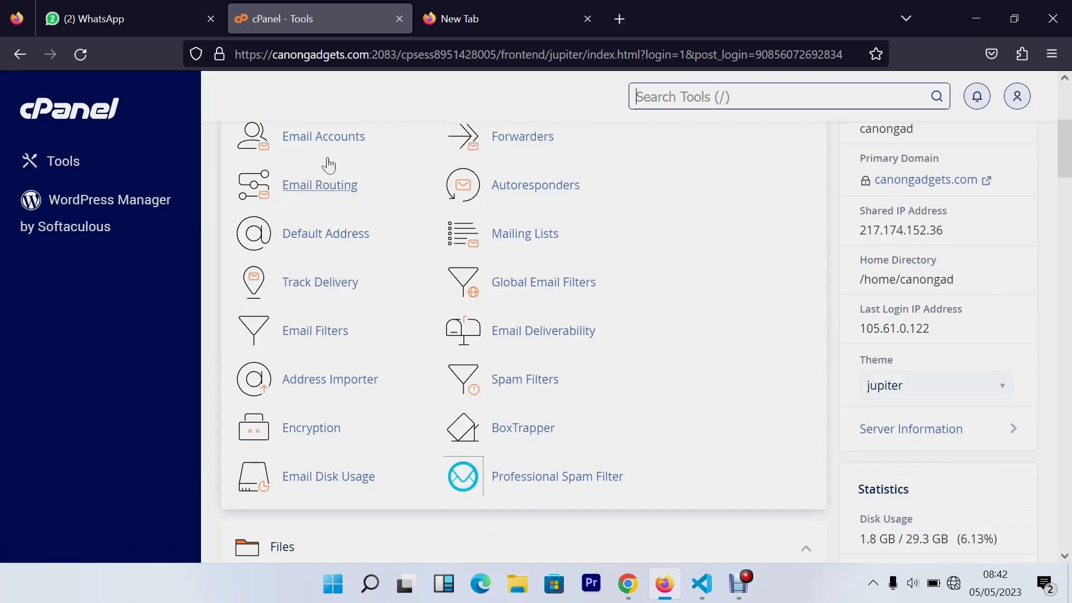
pyautogui.scroll(2, 340, 177)
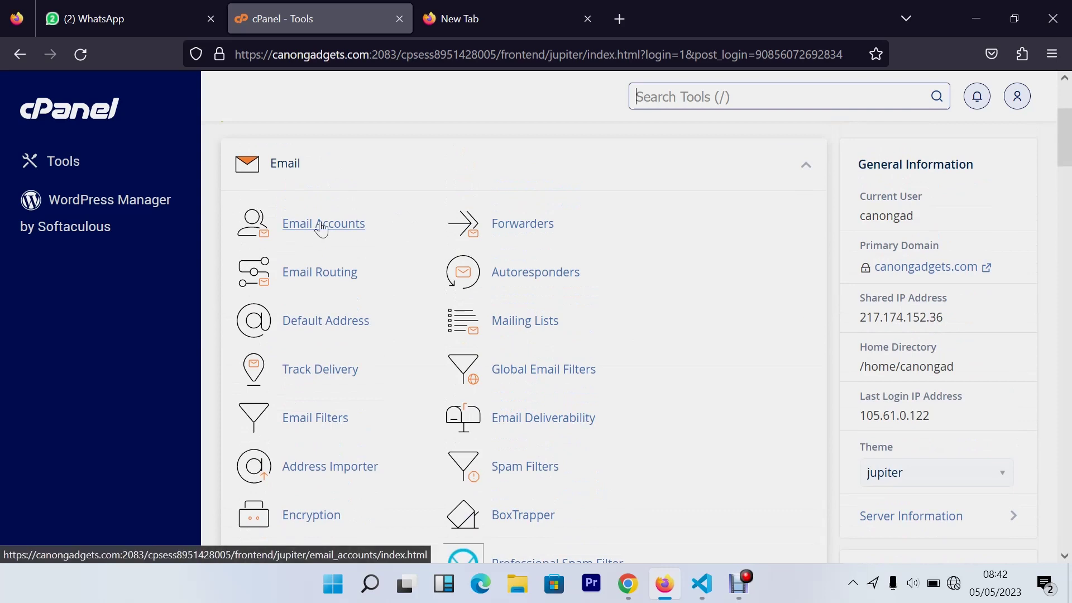
# Try the Email Accounts page, then reset Wi-Fi by toggling it off and on
pyautogui.click(321, 229)
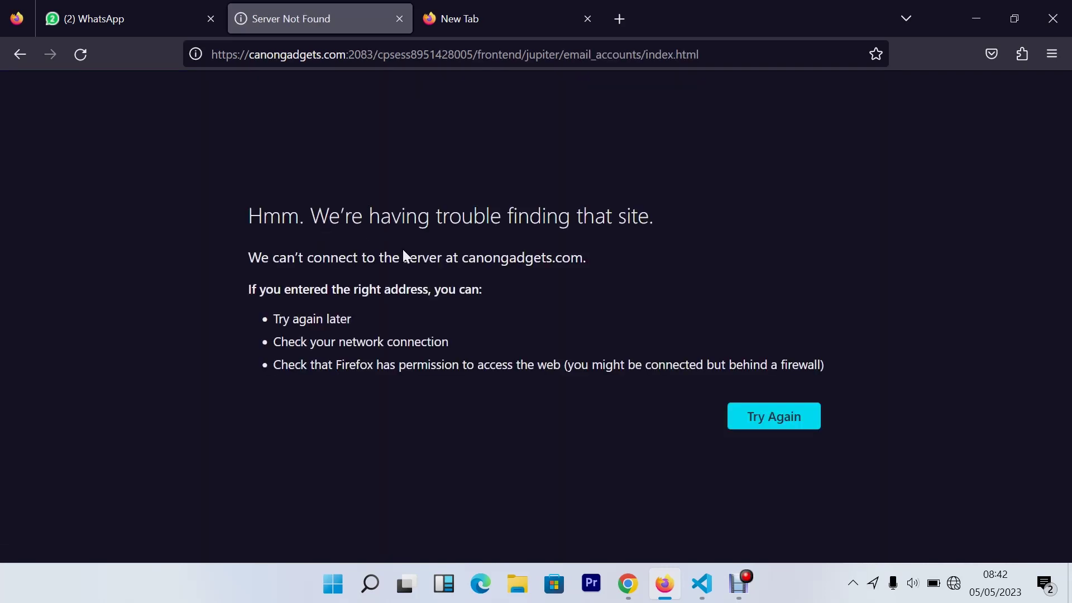
pyautogui.click(957, 583)
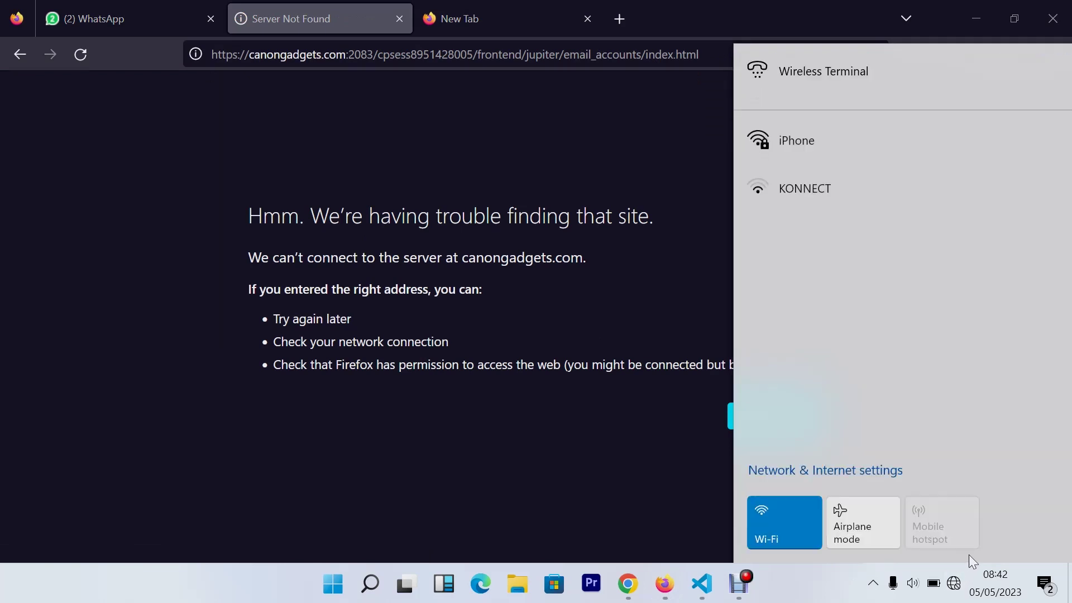
pyautogui.click(792, 507)
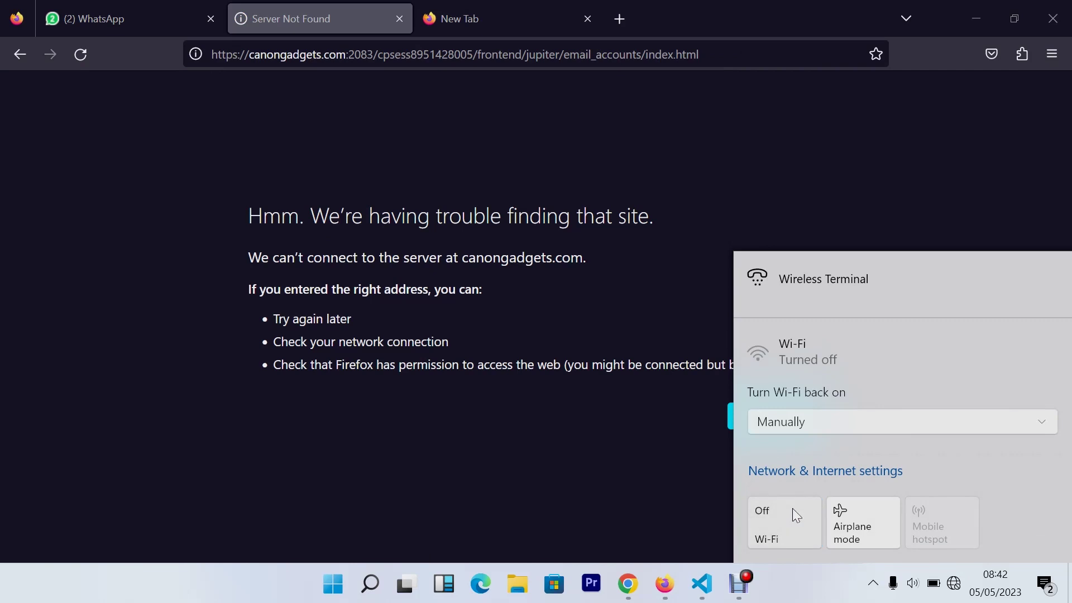
pyautogui.click(792, 508)
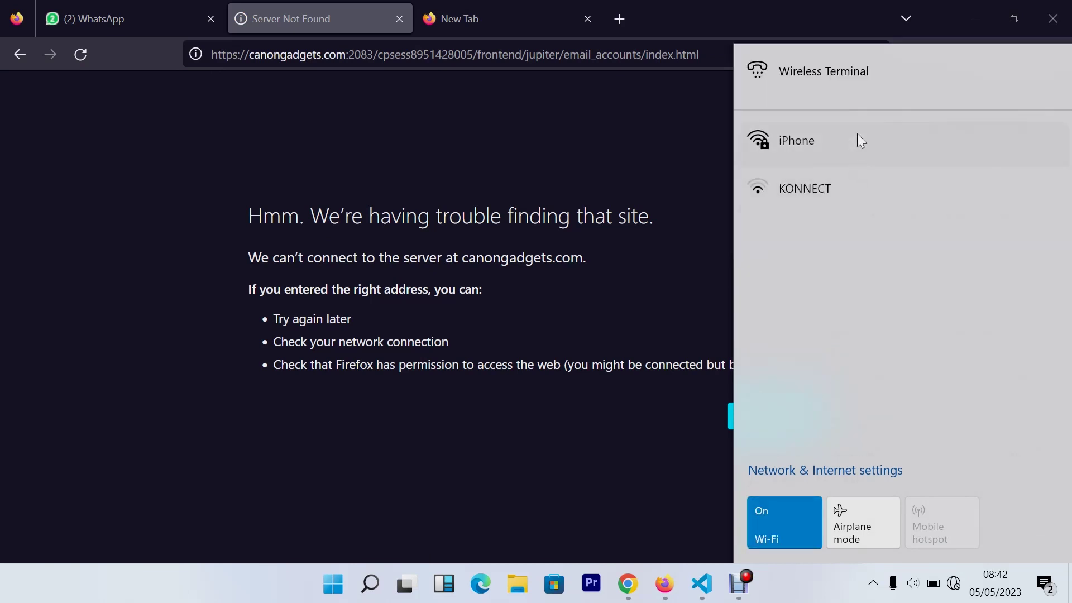
# Connect to the iPhone hotspot network and go back to Firefox
pyautogui.click(885, 162)
pyautogui.click(963, 209)
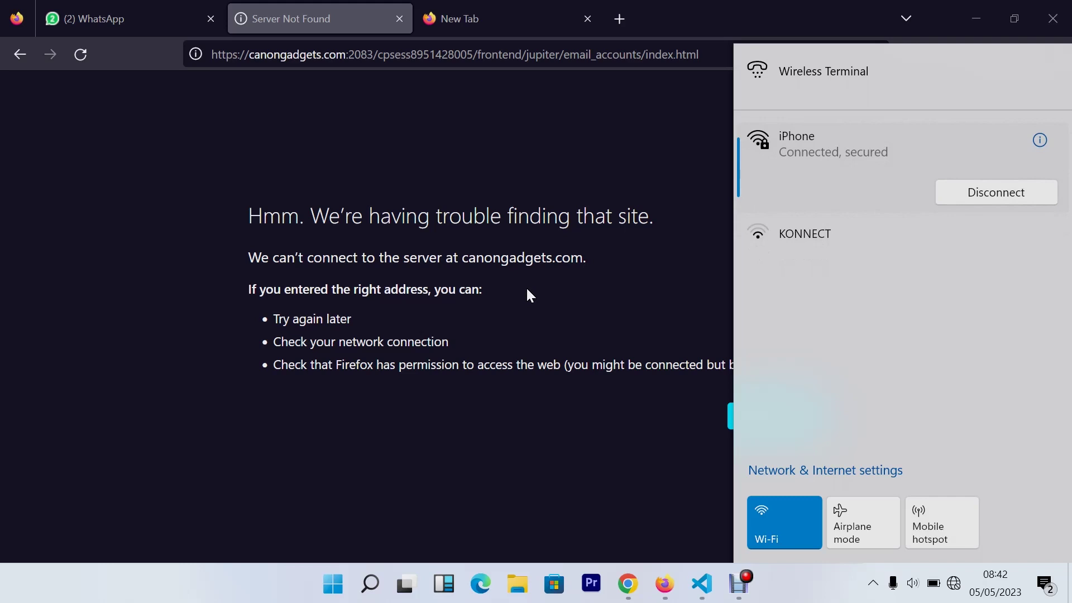
pyautogui.moveTo(530, 215); pyautogui.dragTo(541, 215)
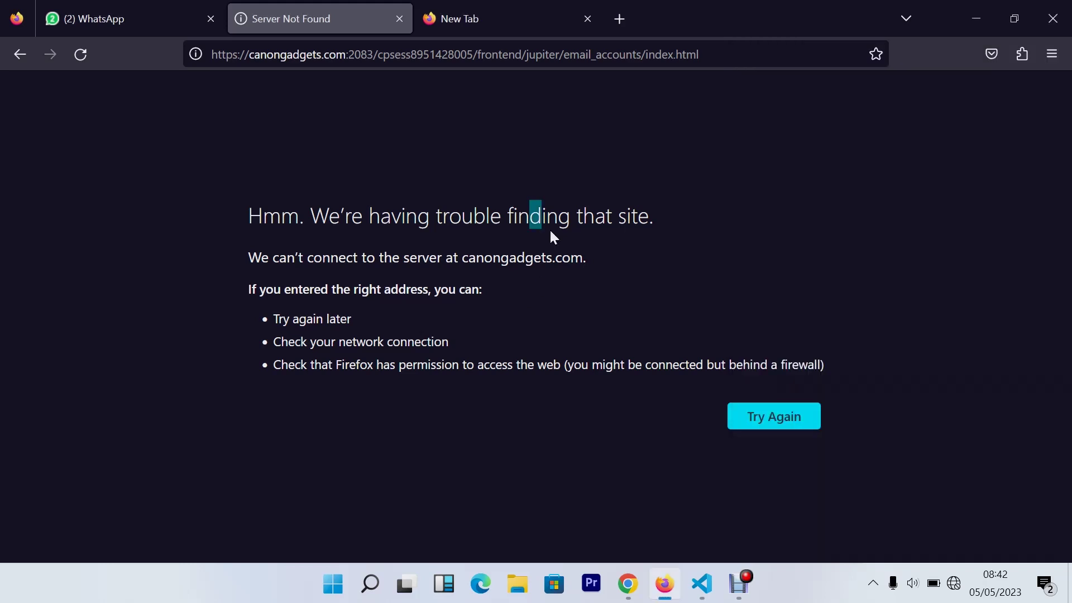
pyautogui.click(953, 586)
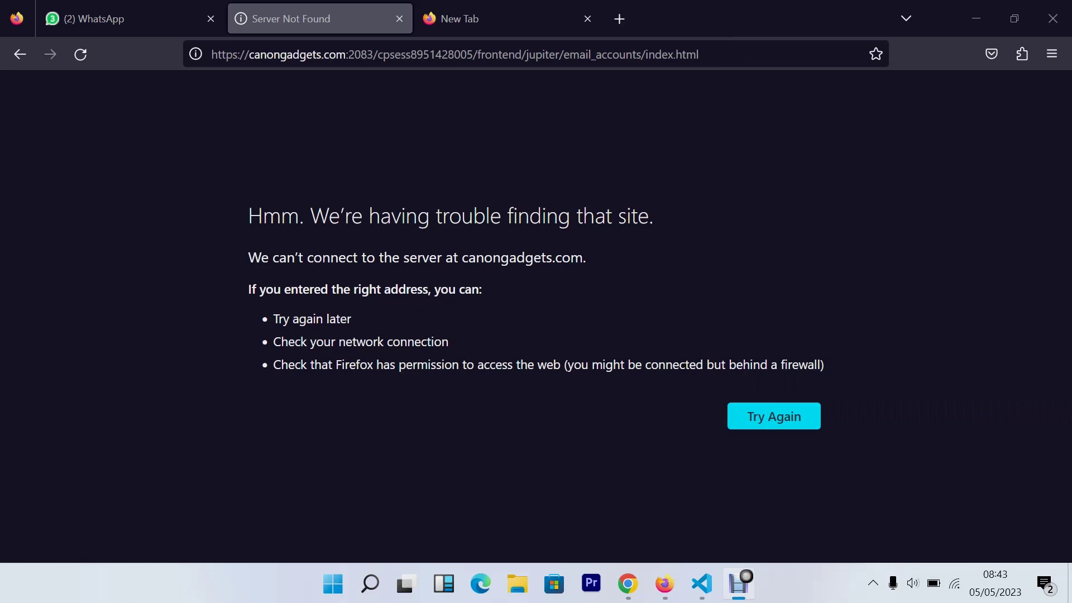
# Reload the Email Accounts list and start a new account with + Create
pyautogui.click(84, 53)
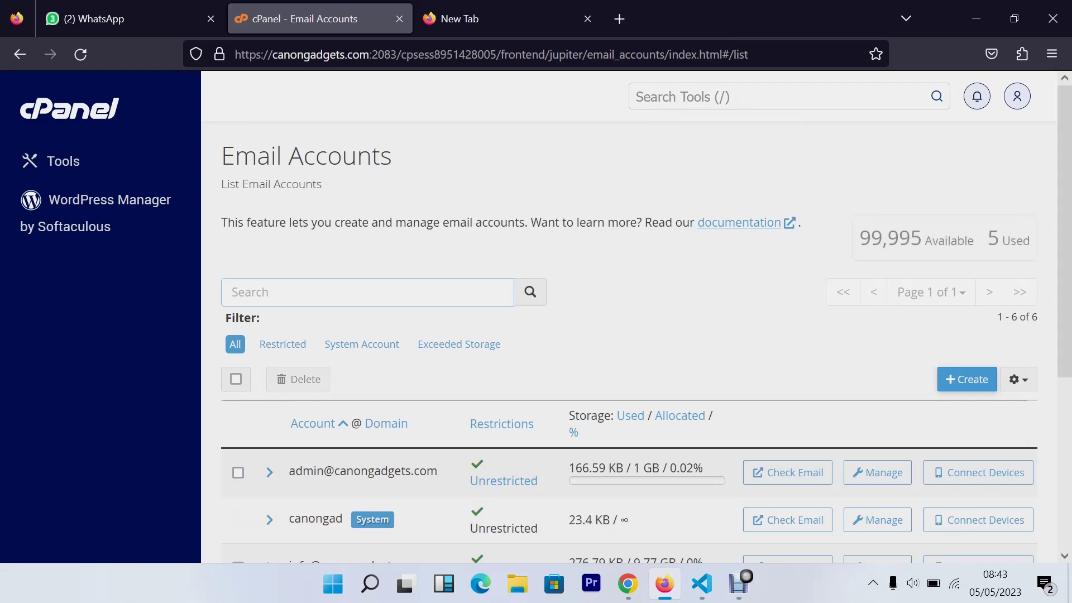
pyautogui.scroll(-5, 233, 292)
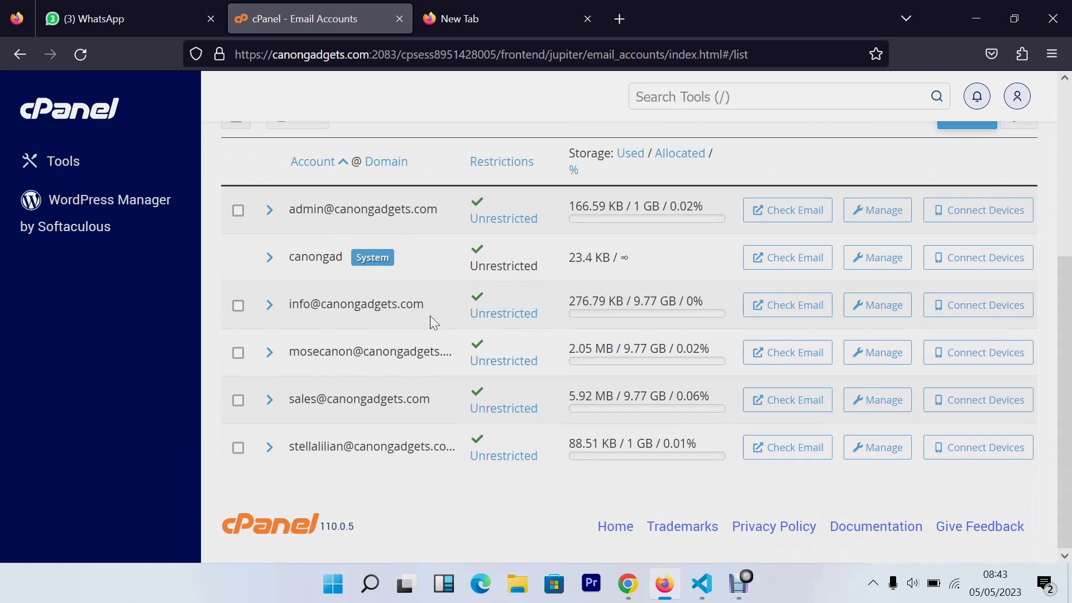
pyautogui.scroll(5, 565, 414)
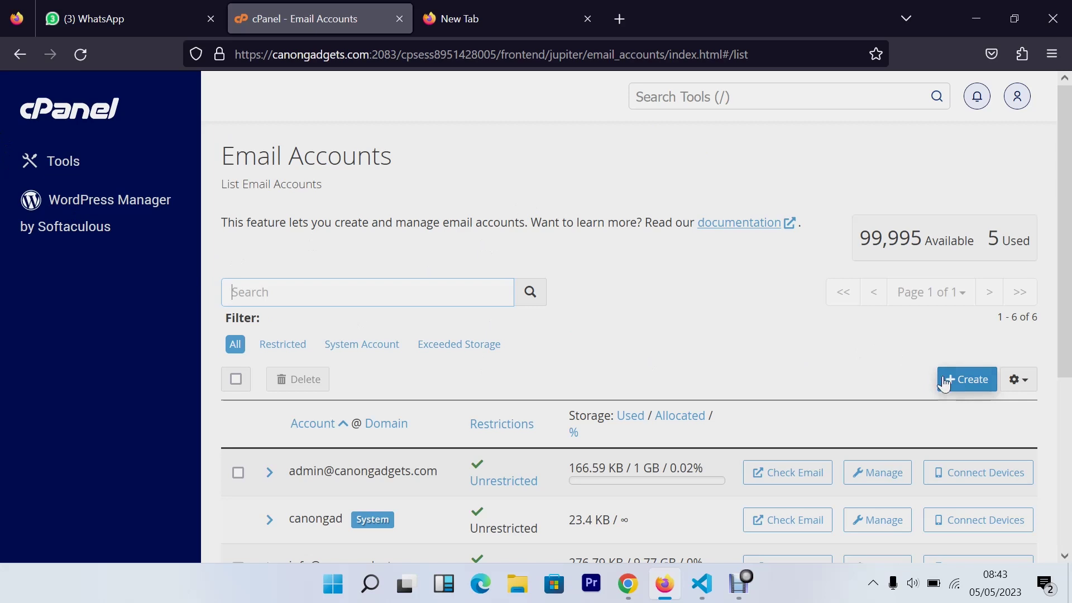
pyautogui.click(977, 383)
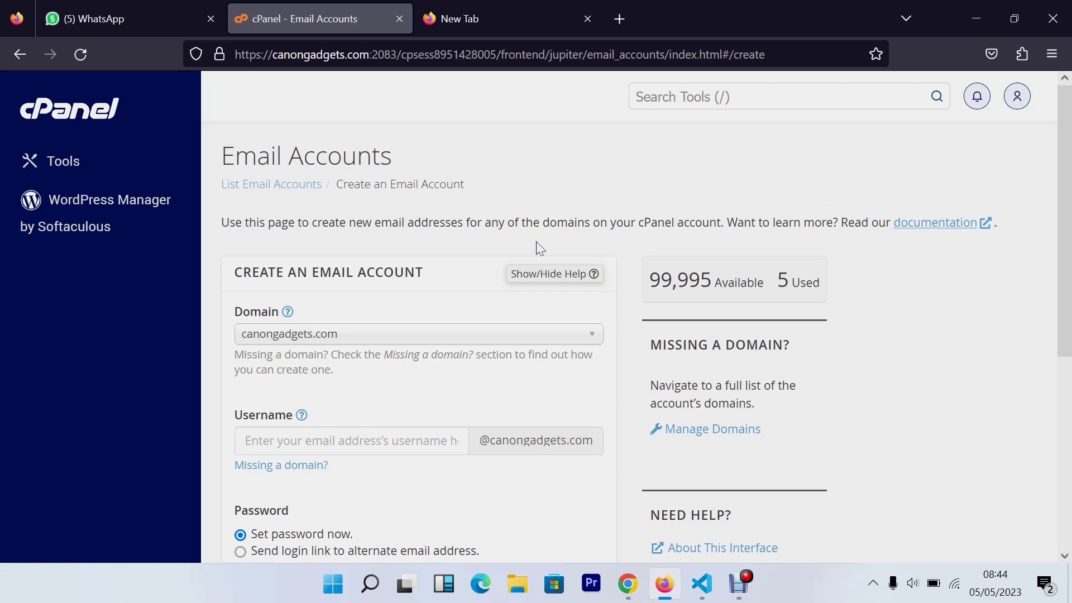
pyautogui.scroll(-3, 539, 248)
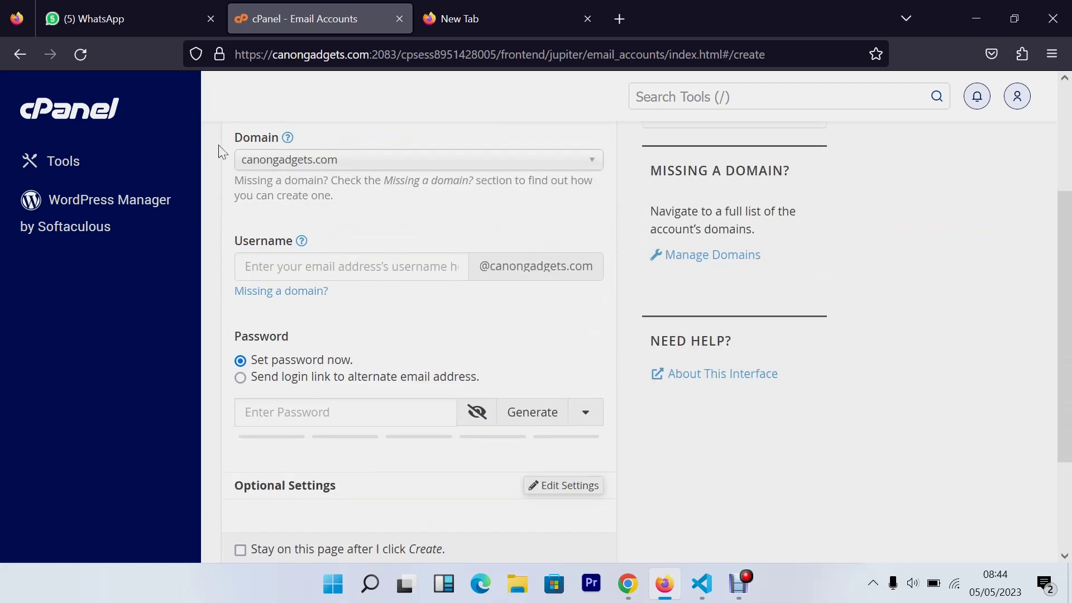
pyautogui.click(300, 160)
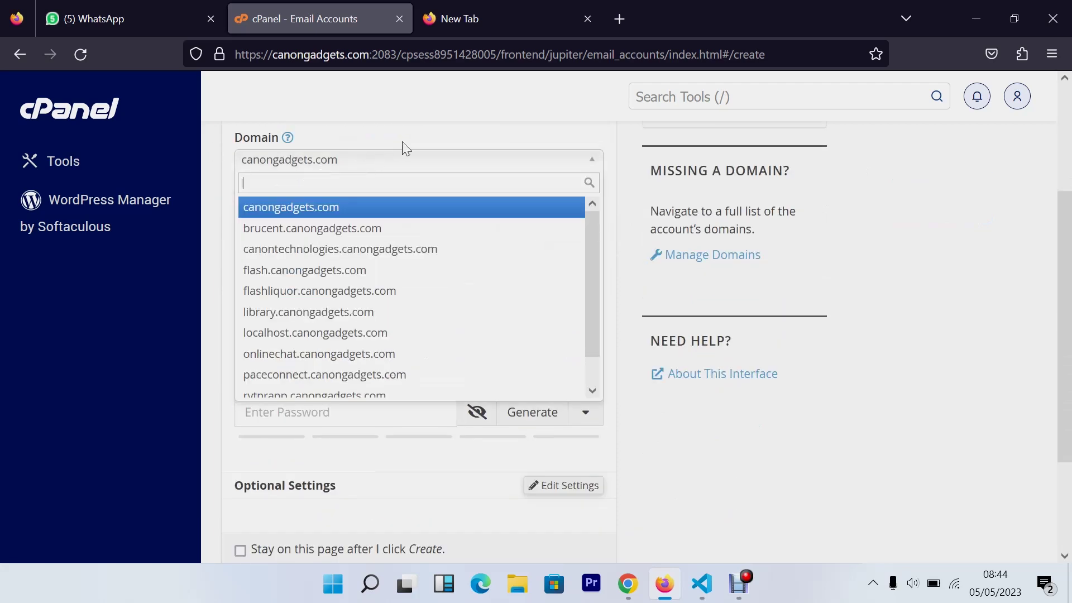
pyautogui.click(406, 149)
pyautogui.click(329, 162)
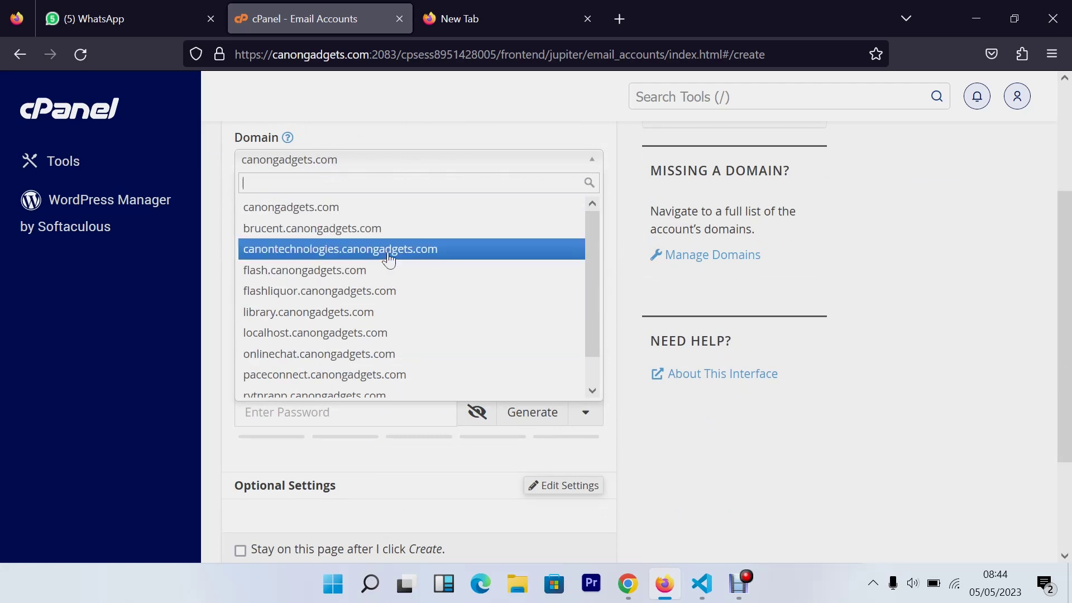
pyautogui.click(586, 149)
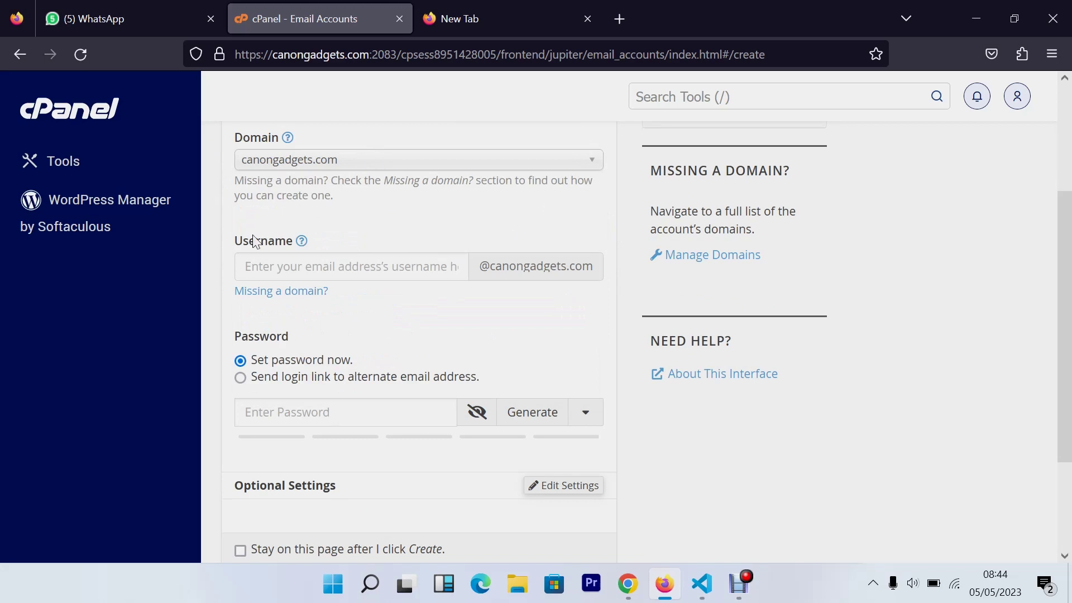
# Enter emailtrial as the new account's username
pyautogui.click(257, 266)
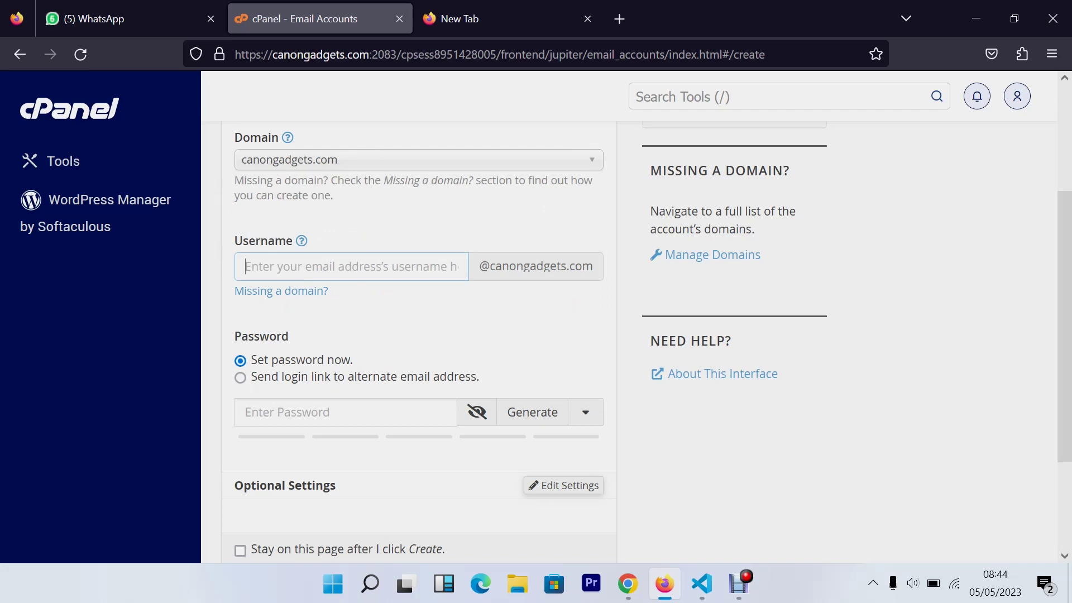
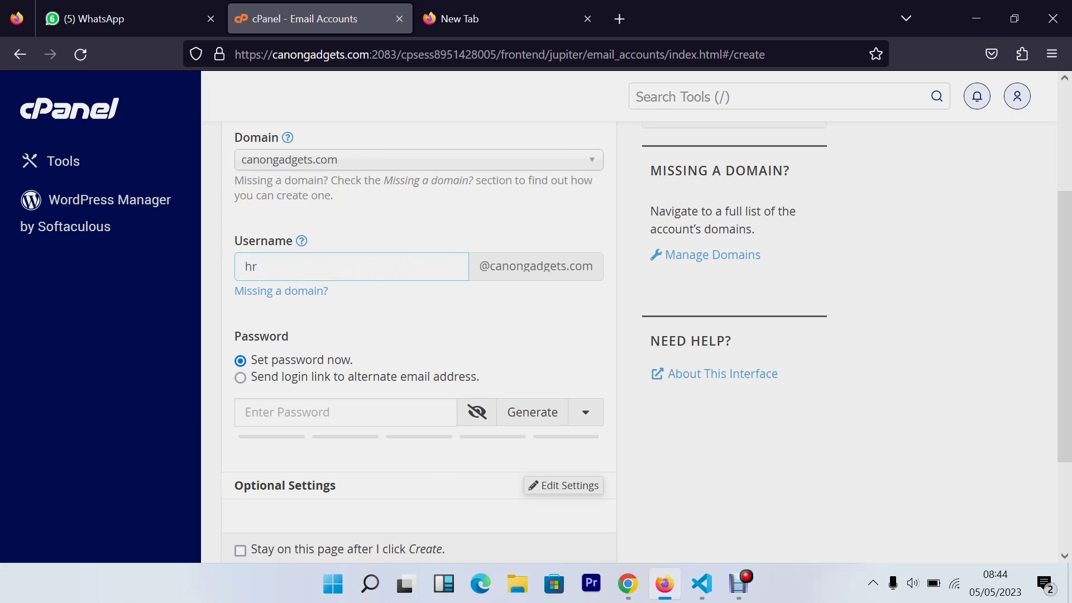
pyautogui.press('BackSpace')
pyautogui.hotkey('ctrl', 'a')
pyautogui.press('BackSpace')
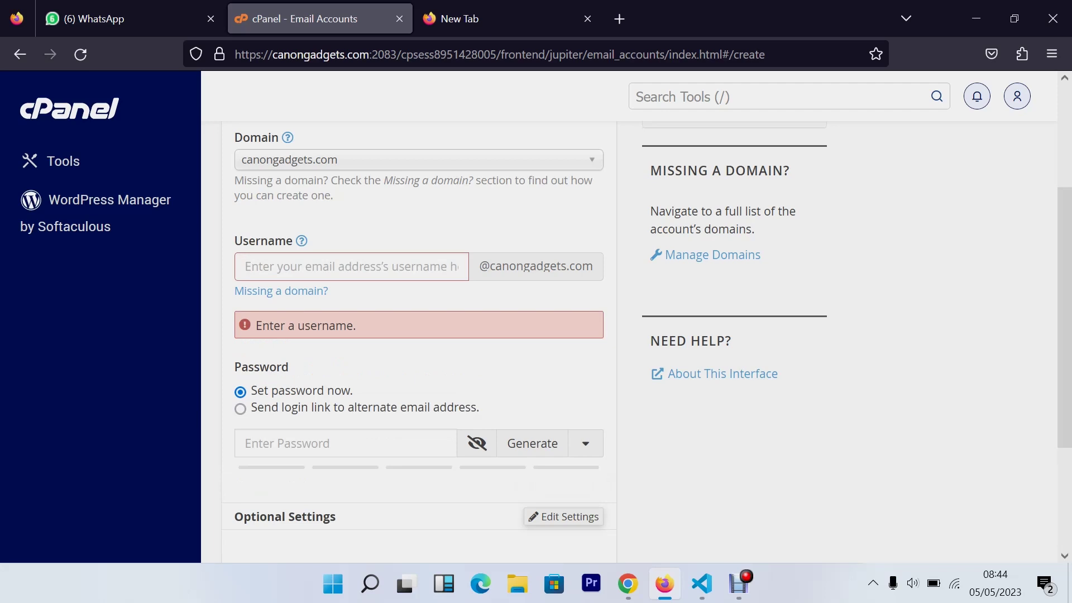
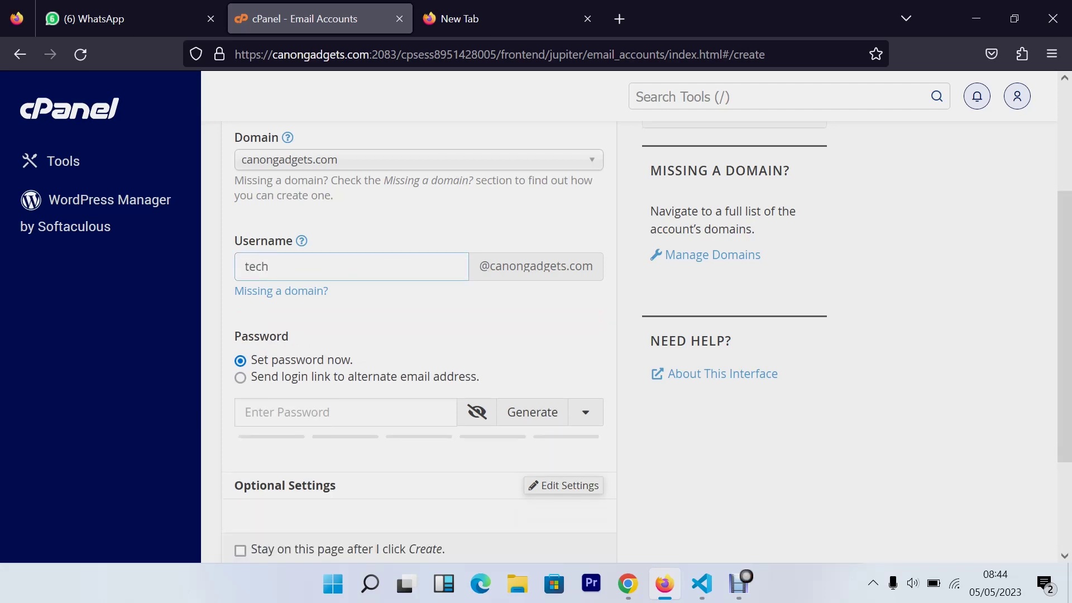
pyautogui.press('BackSpace')
pyautogui.press('BackSpace')
pyautogui.press('BackSpace')
pyautogui.press('BackSpace')
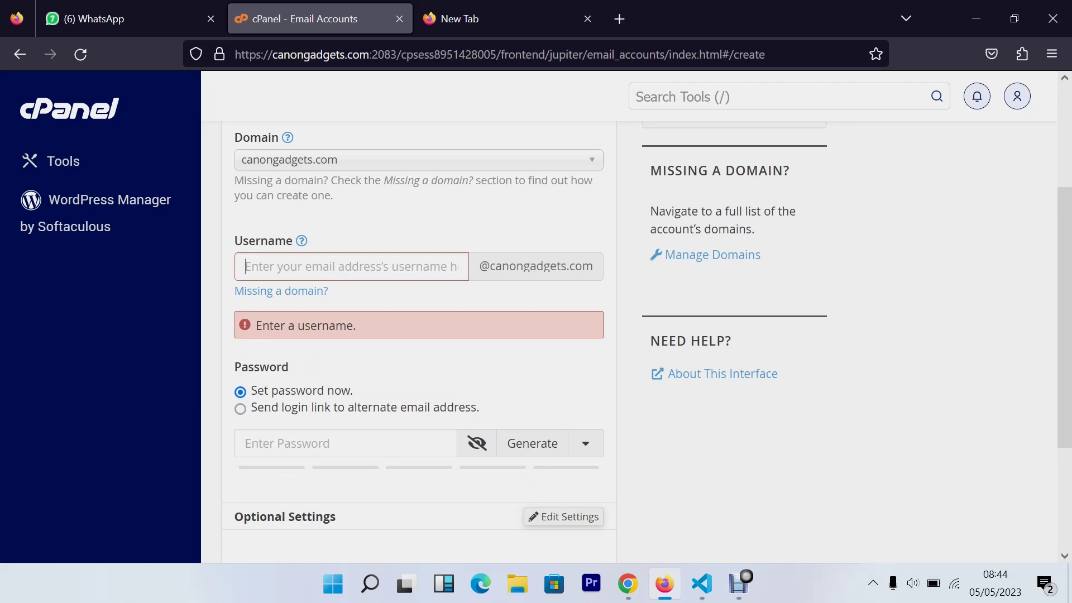
pyautogui.press('BackSpace')
pyautogui.press('BackSpace')
pyautogui.press('BackSpace')
pyautogui.press('BackSpace')
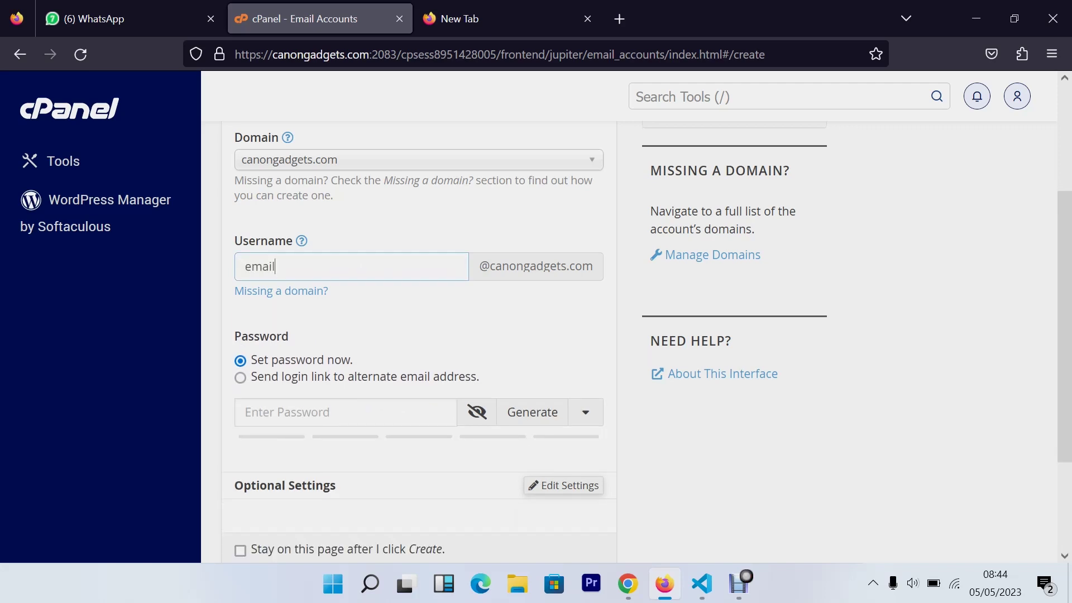
pyautogui.scroll(-2, 499, 250)
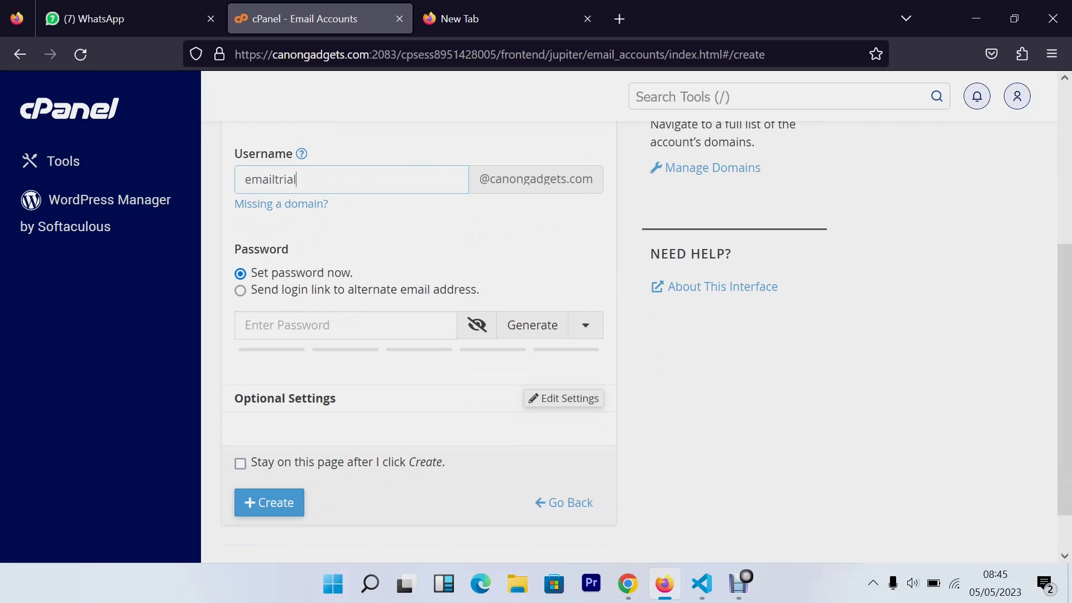
# Enter a strong password rated 100, above the required strength of 65
pyautogui.click(237, 336)
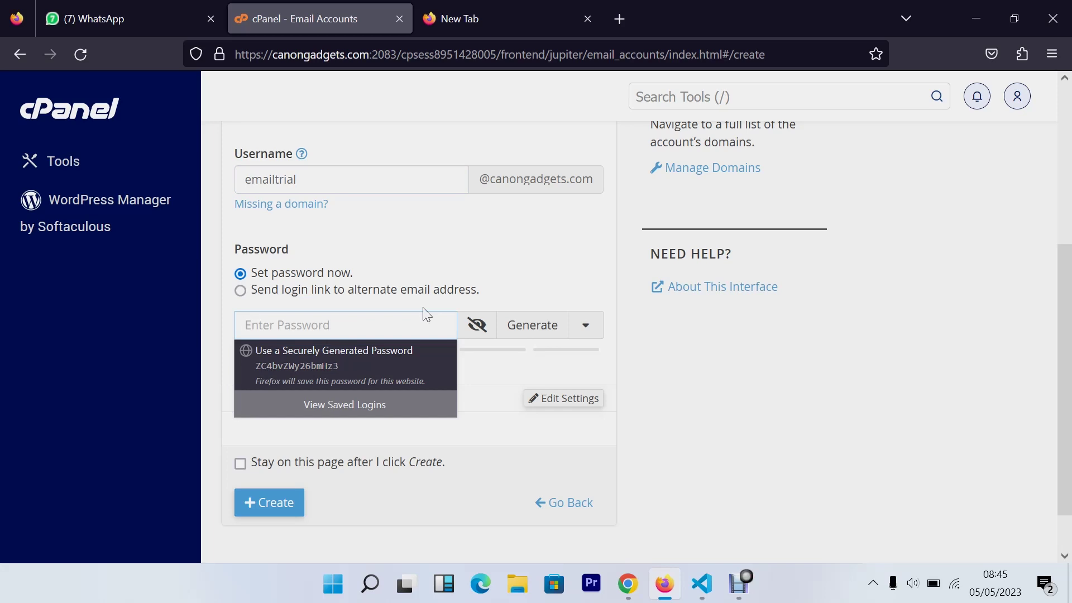
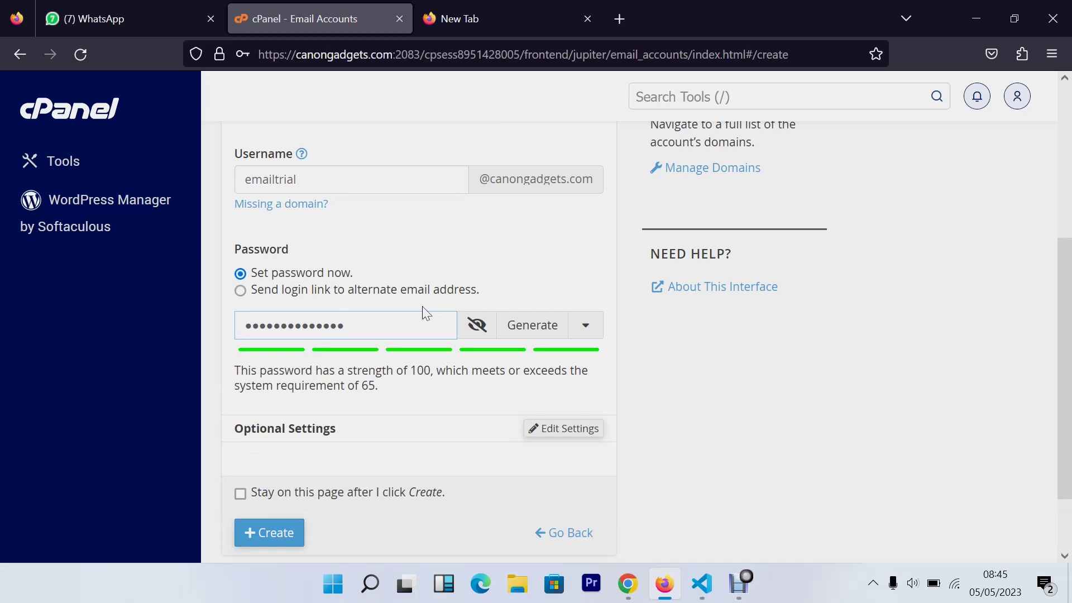
pyautogui.scroll(-2, 424, 313)
pyautogui.scroll(4, 424, 313)
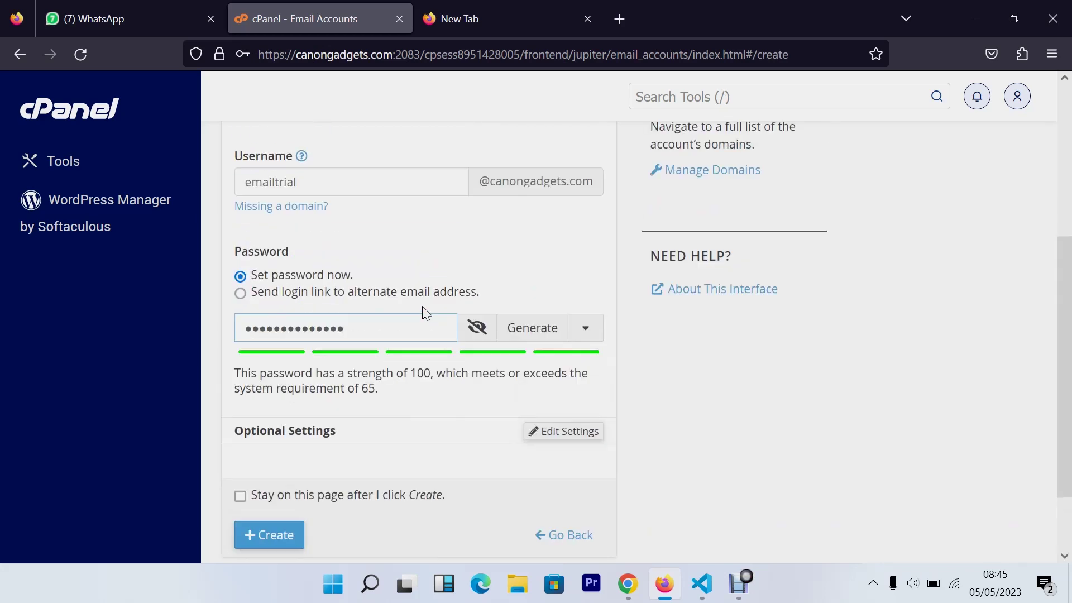
pyautogui.scroll(-4, 424, 312)
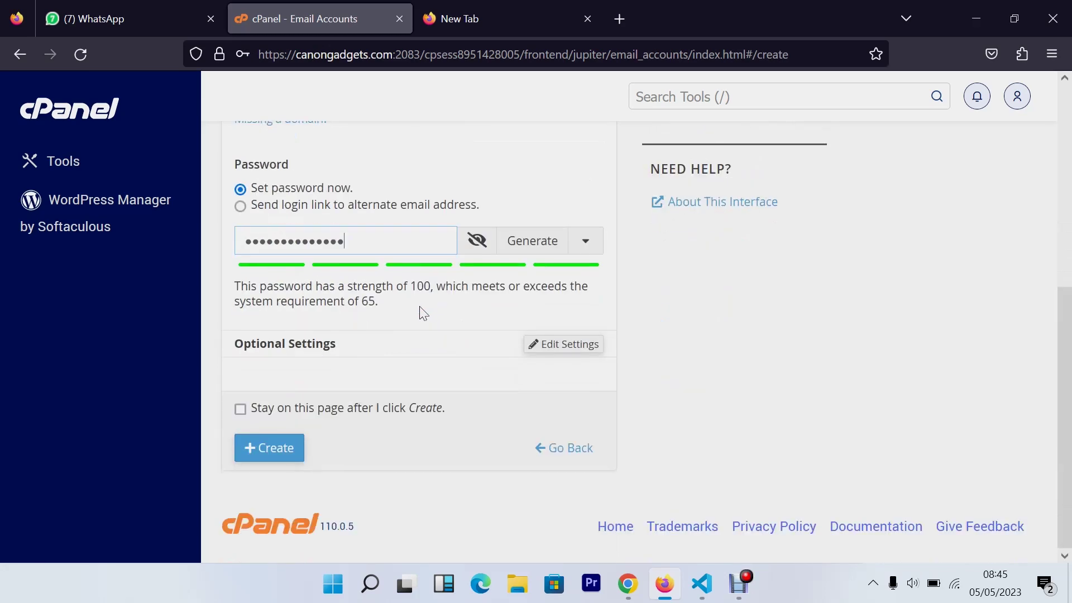
pyautogui.click(284, 459)
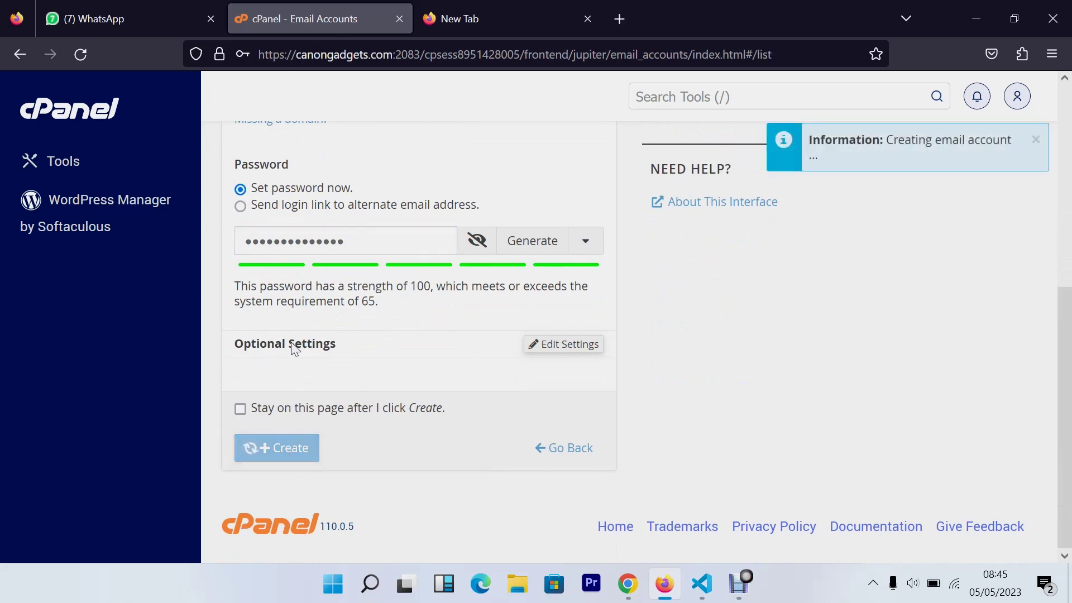
pyautogui.scroll(-5, 551, 342)
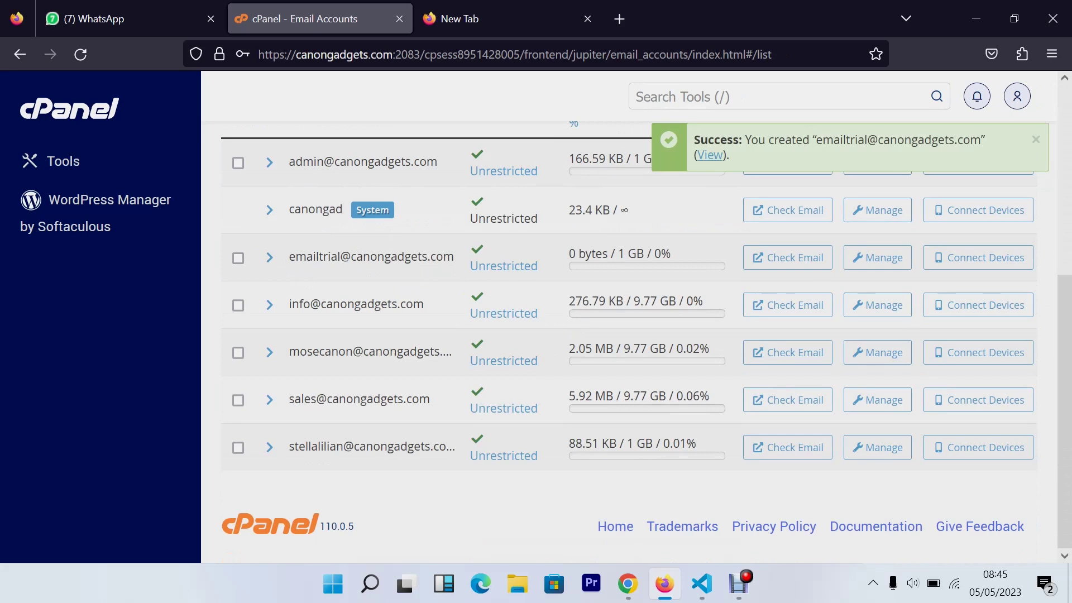
pyautogui.moveTo(289, 256); pyautogui.dragTo(490, 270)
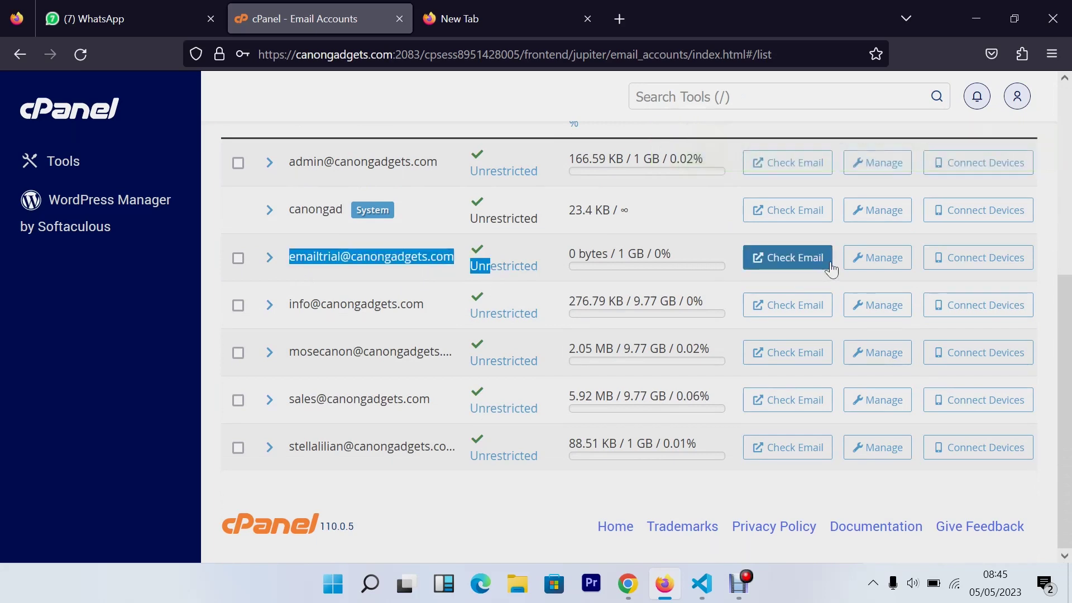
# Open the trial mailbox's settings and change its quota from 1024 MB to 9.77 GB
pyautogui.click(888, 266)
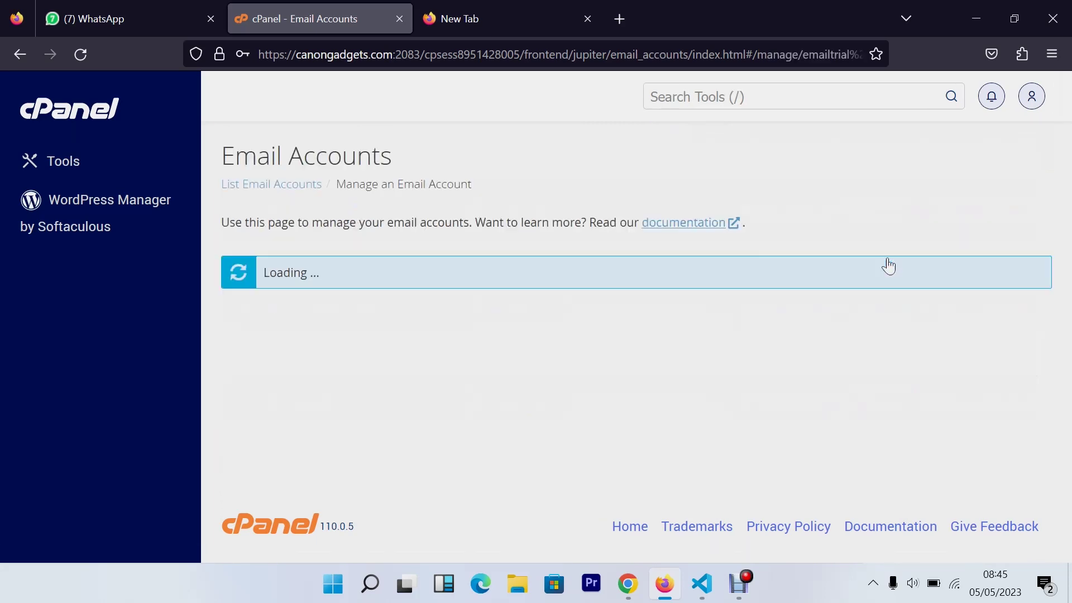
pyautogui.scroll(-5, 665, 230)
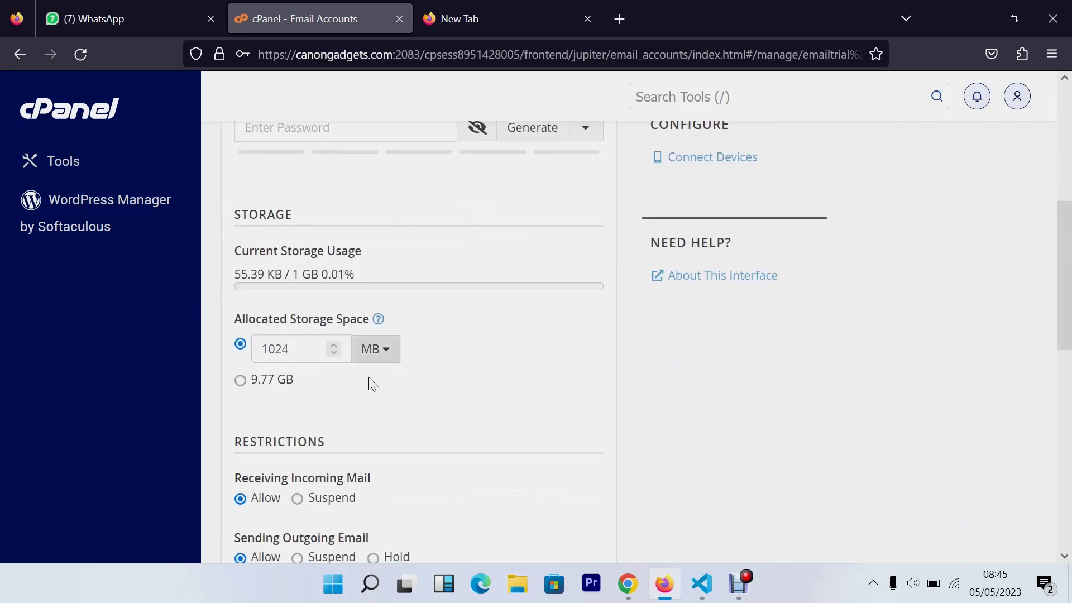
pyautogui.press('Tab')
pyautogui.press('Tab')
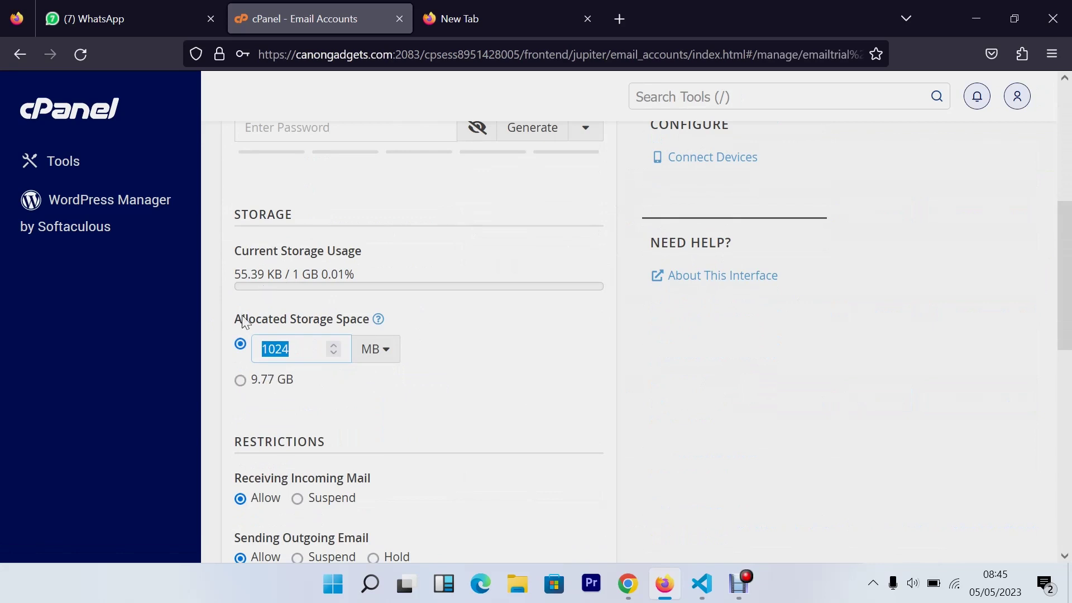
pyautogui.click(242, 382)
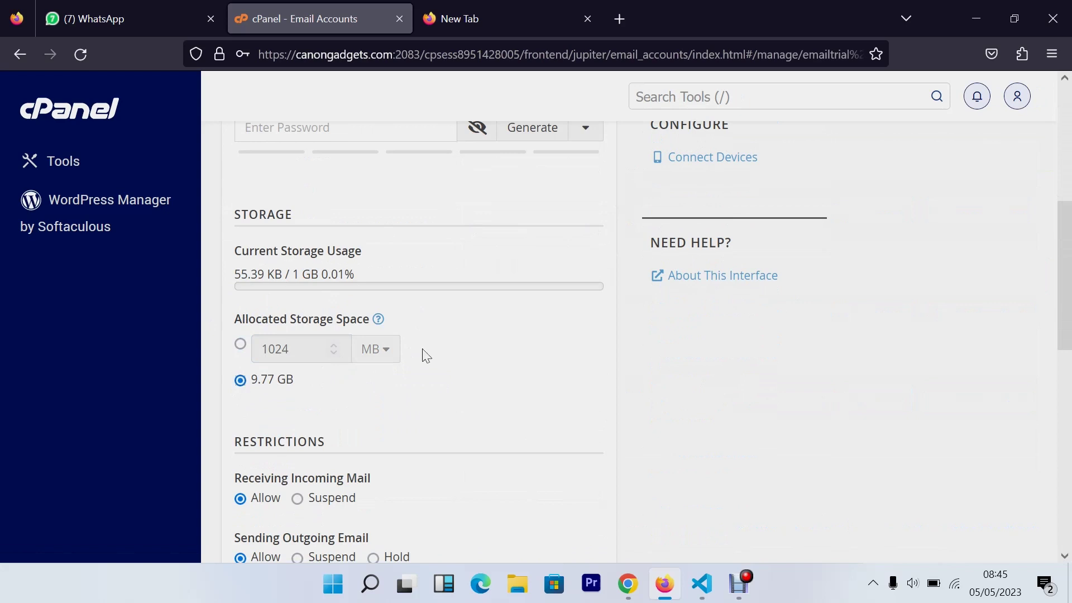
# Review the remaining settings and save them with Update Email Settings
pyautogui.scroll(-3, 438, 383)
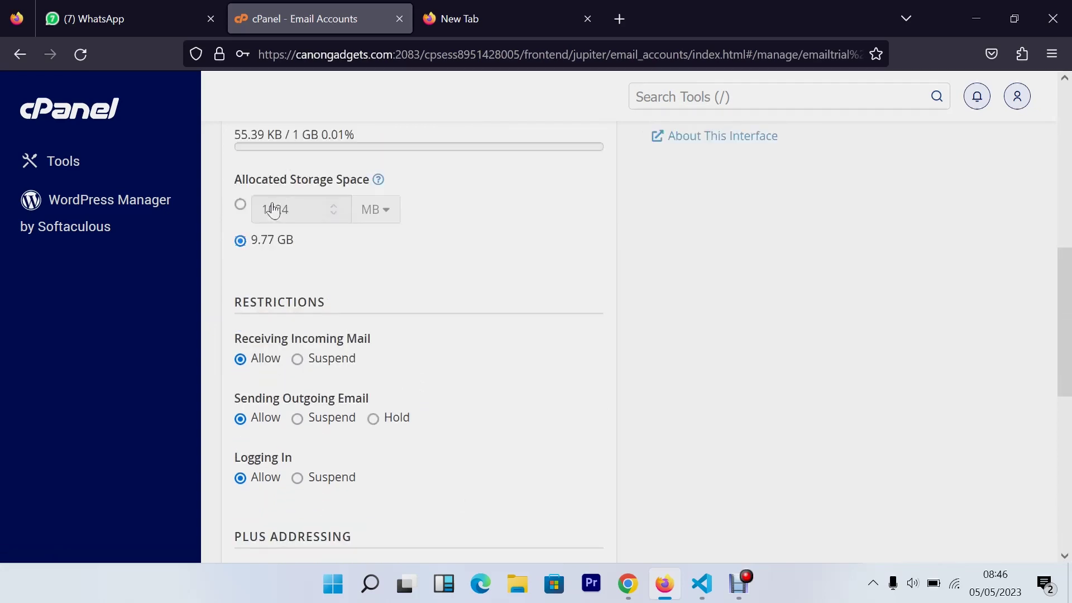
pyautogui.scroll(3, 273, 211)
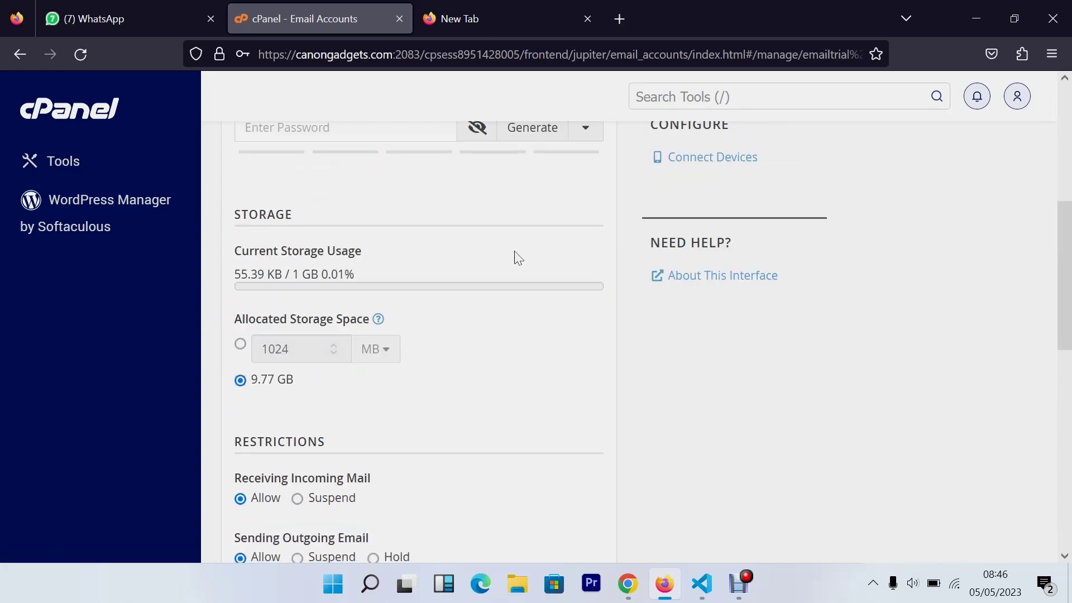
pyautogui.scroll(-9, 518, 258)
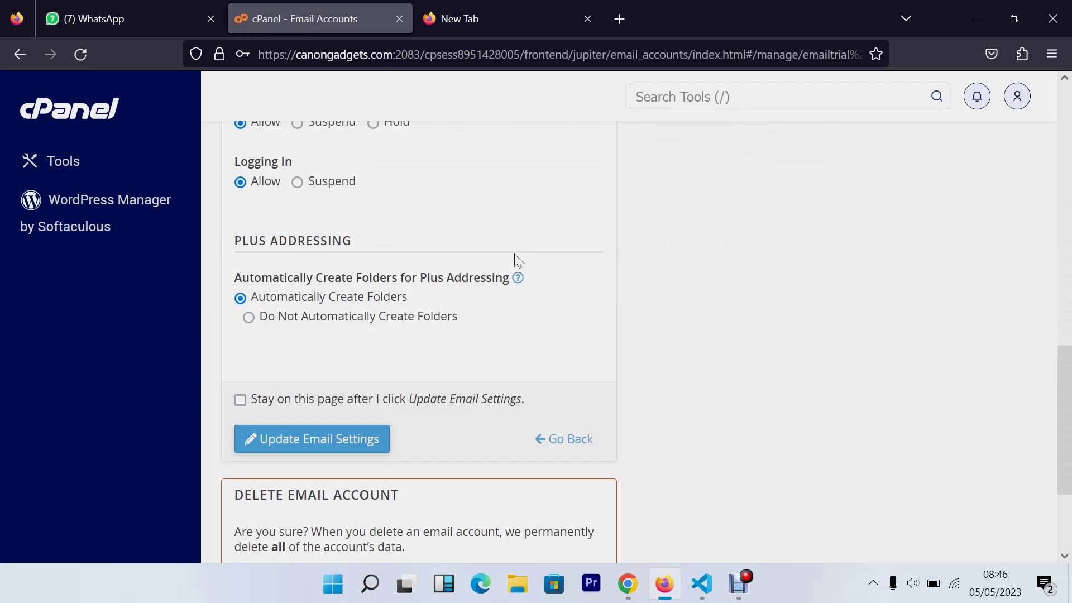
pyautogui.scroll(3, 463, 213)
pyautogui.scroll(-4, 466, 213)
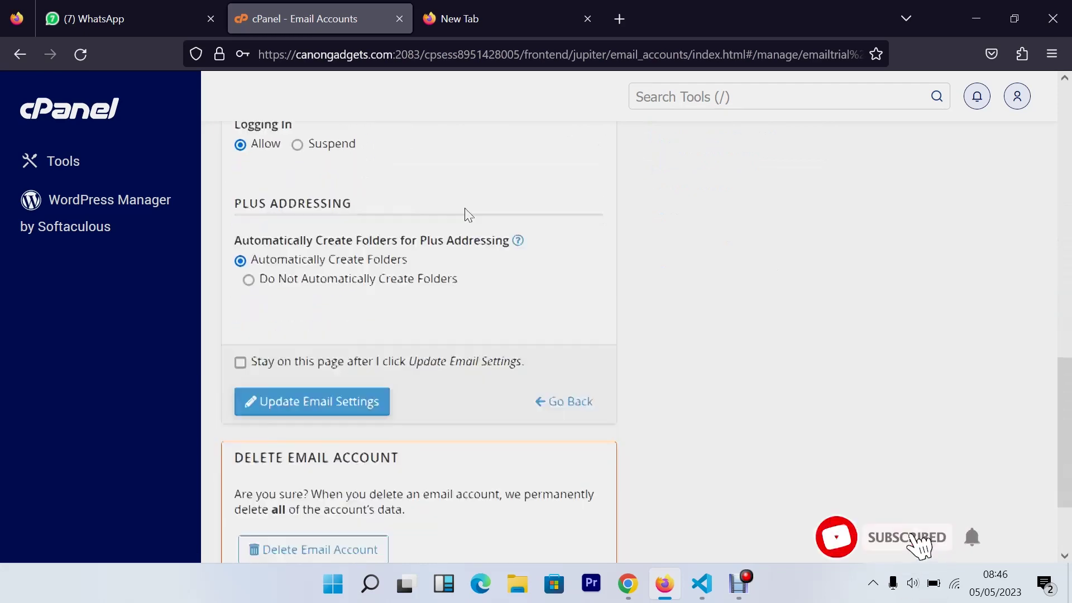
pyautogui.scroll(-2, 468, 215)
pyautogui.scroll(3, 468, 215)
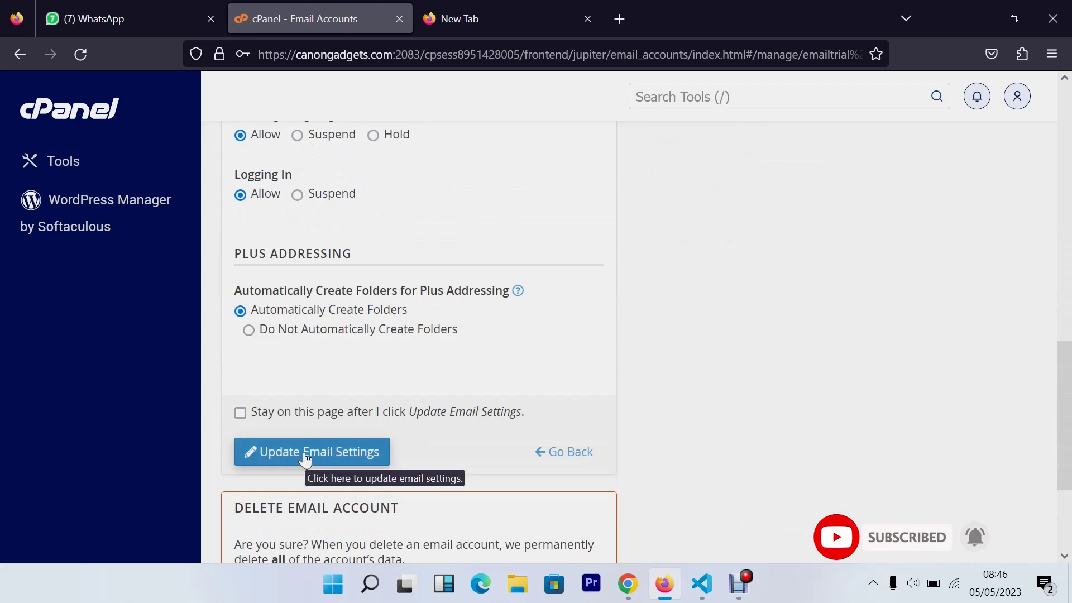
pyautogui.scroll(3, 335, 391)
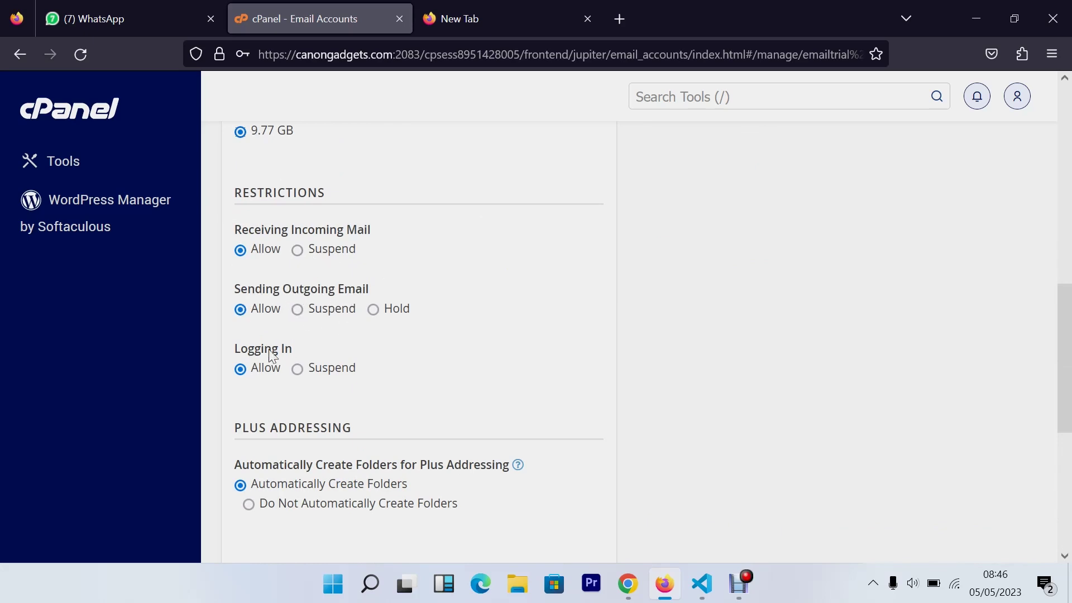
pyautogui.scroll(-5, 373, 289)
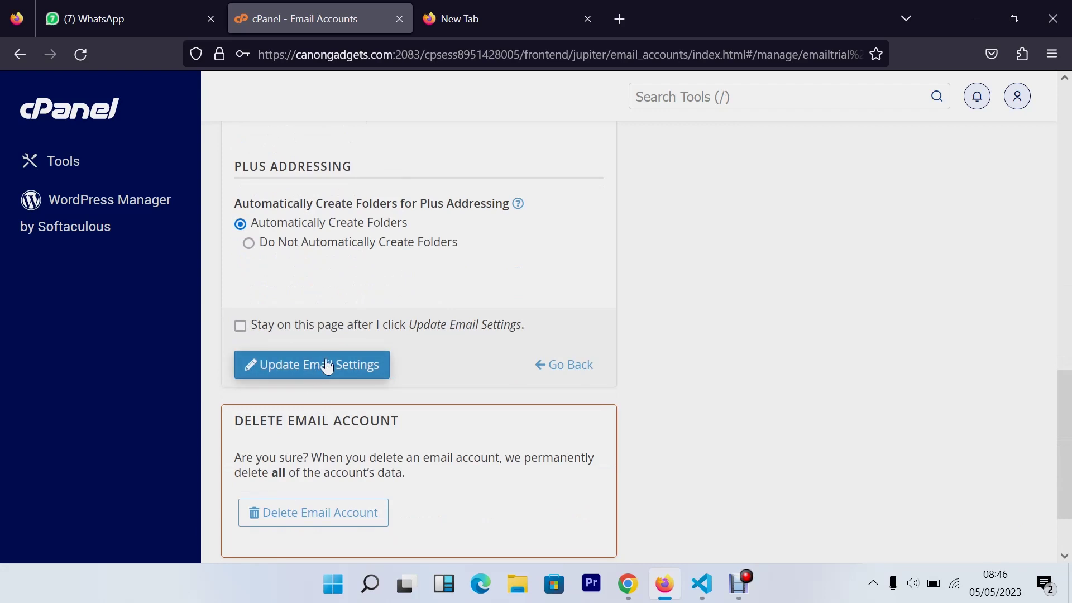
pyautogui.scroll(-2, 411, 337)
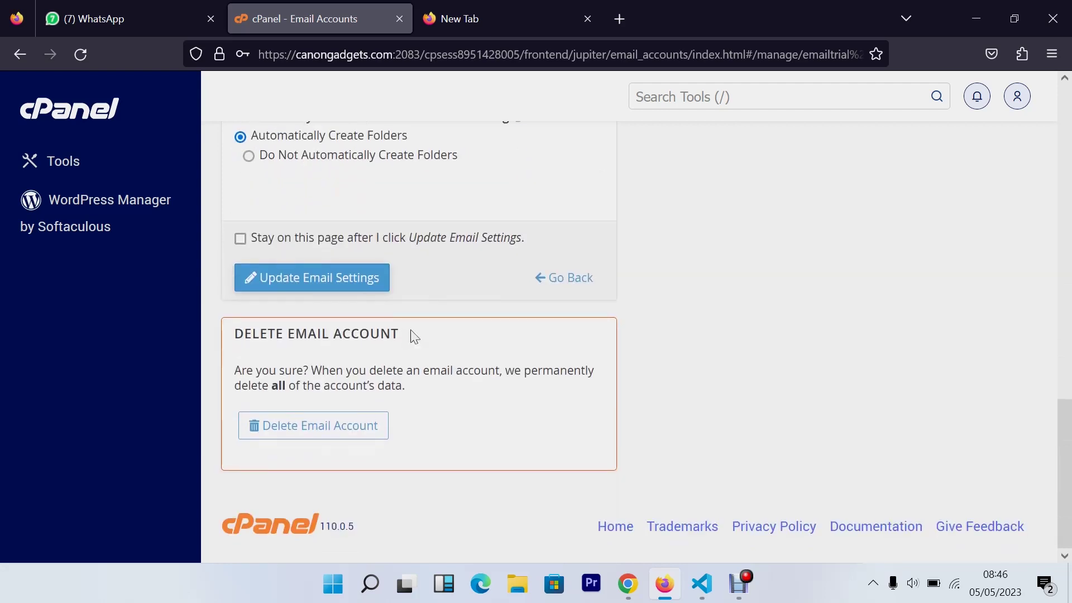
pyautogui.click(339, 279)
# Decline saving the password and check the trial mailbox's new 9.77 GB quota
pyautogui.click(459, 269)
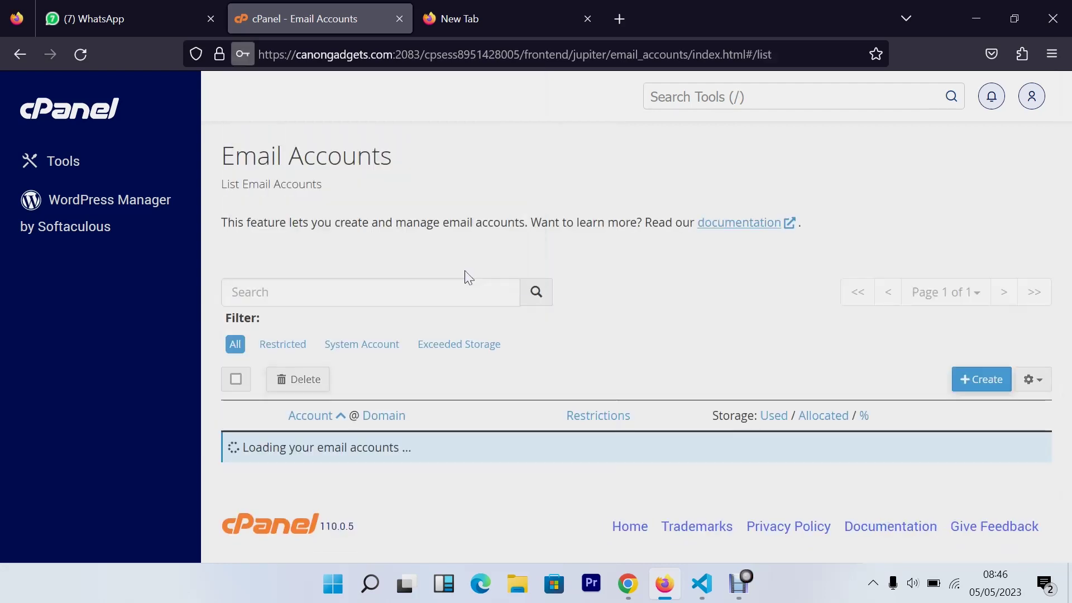
pyautogui.scroll(-4, 566, 357)
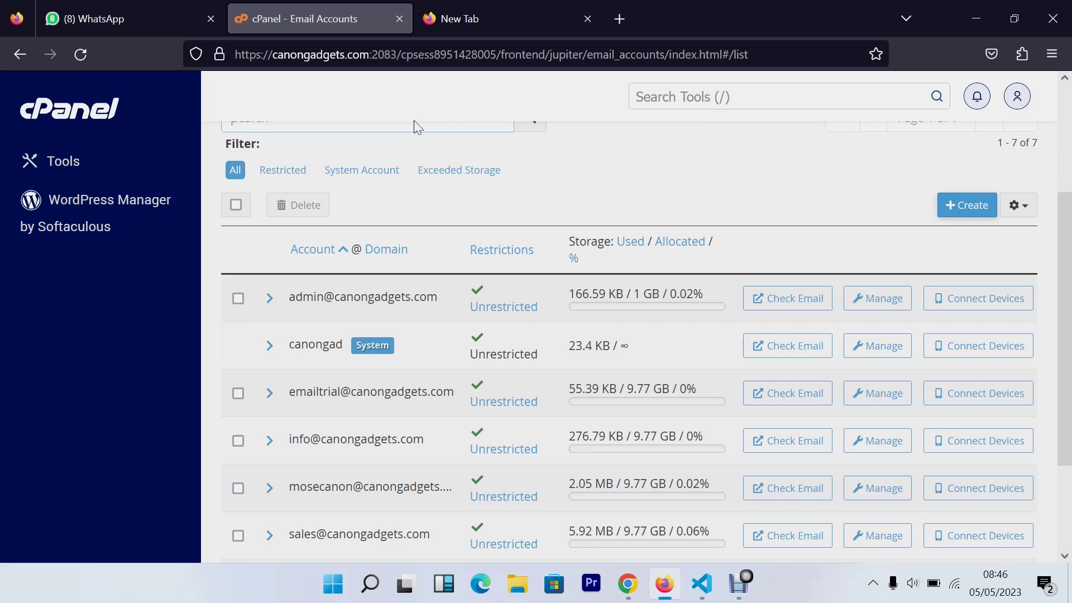
# Launch Outlook by searching 'out' from the Windows Start menu
pyautogui.click(421, 22)
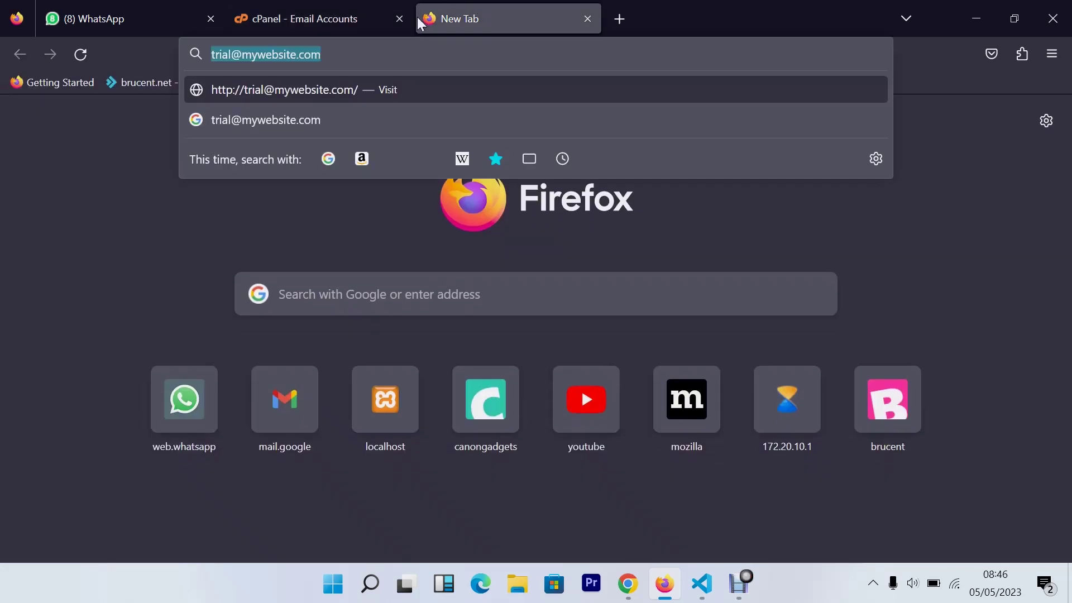
pyautogui.write('out')
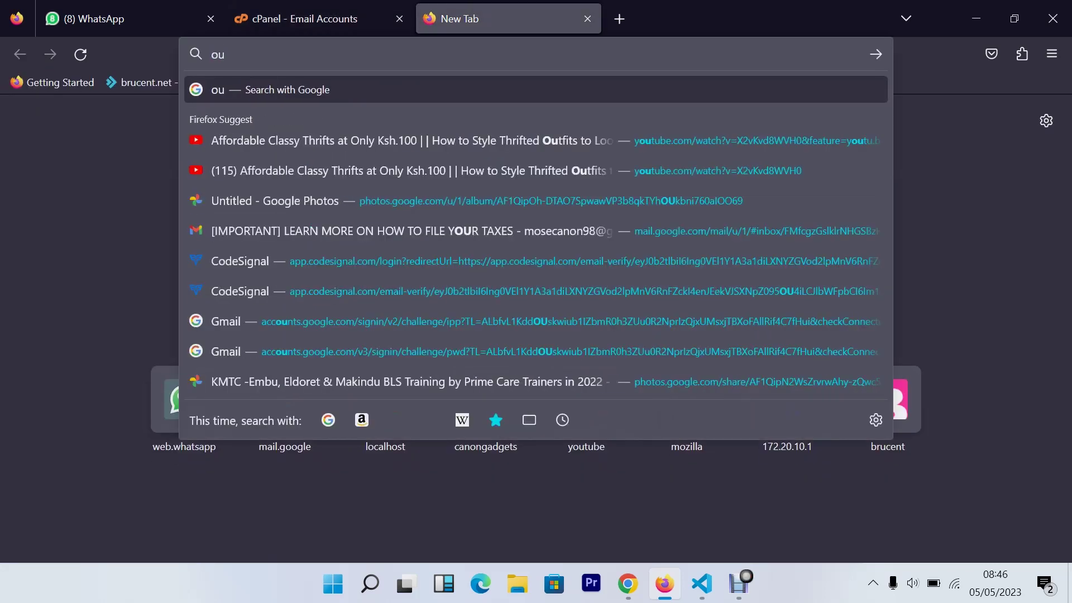
pyautogui.press('BackSpace')
pyautogui.press('BackSpace')
pyautogui.press('BackSpace')
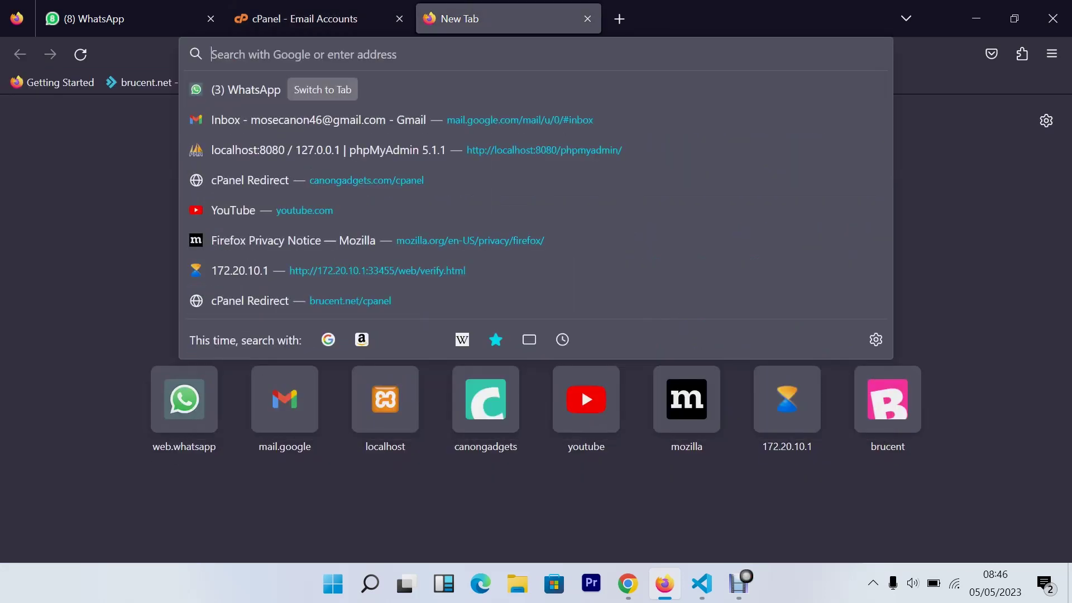
pyautogui.press('Escape')
pyautogui.press('super')
pyautogui.write('o')
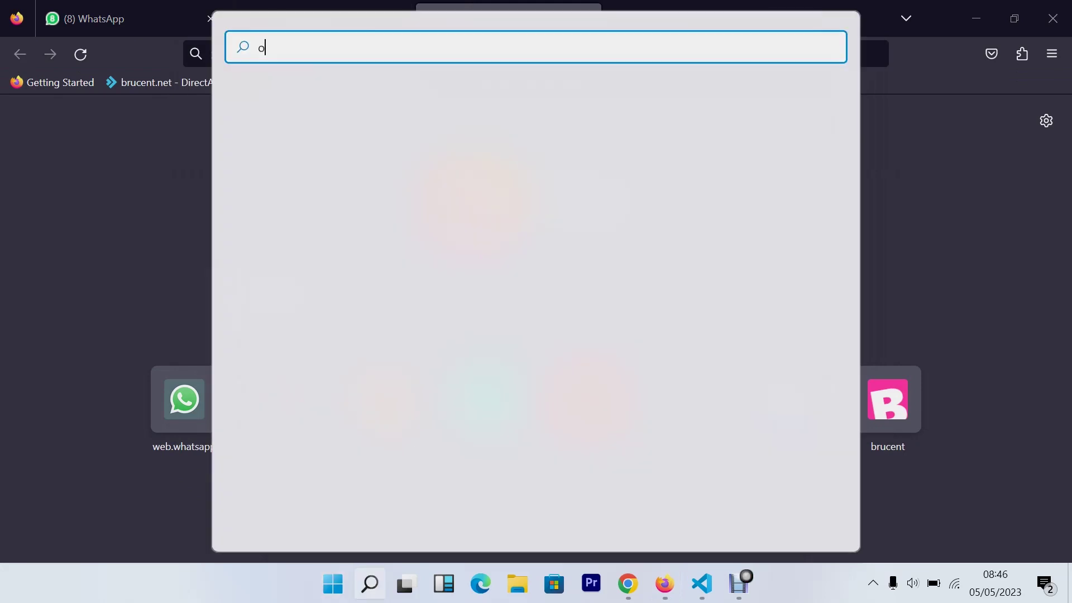
pyautogui.write('utl')
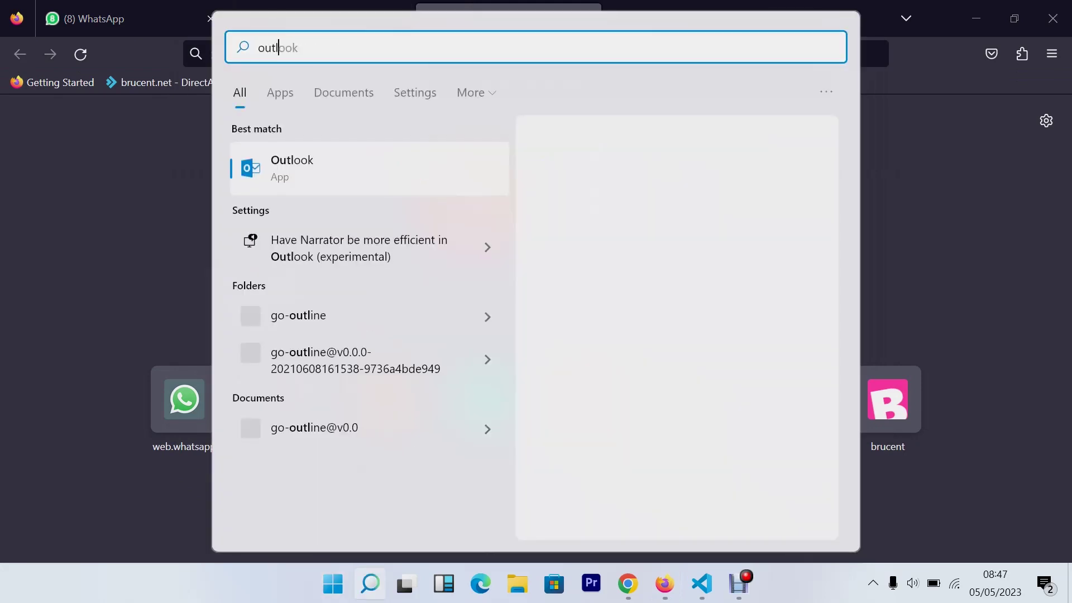
pyautogui.press('Escape')
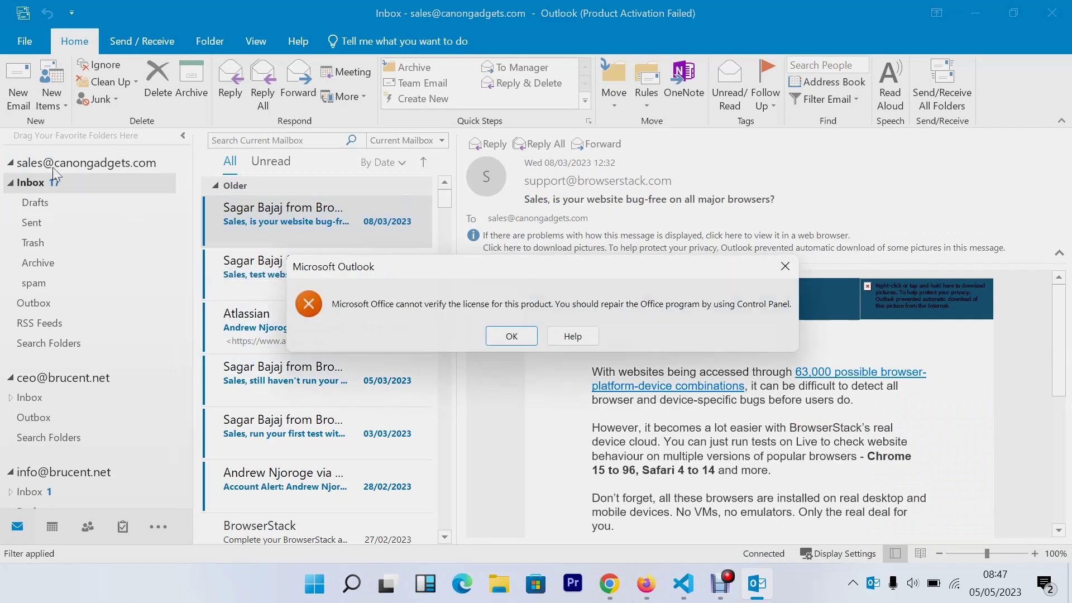
# Dismiss the licence error and collapse the folder lists of all four accounts
pyautogui.click(783, 266)
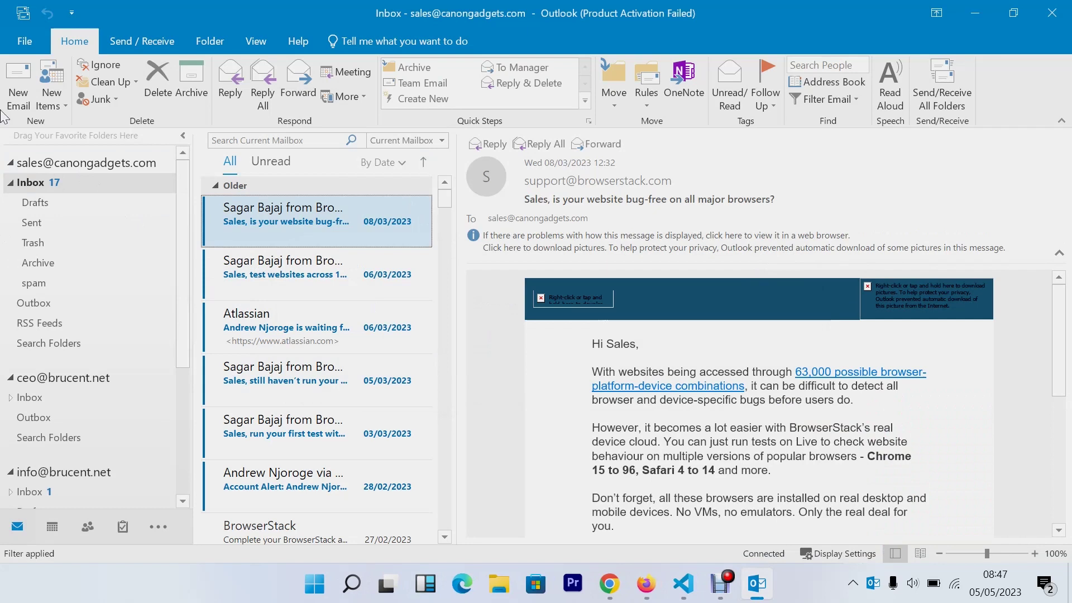
pyautogui.doubleClick(11, 165)
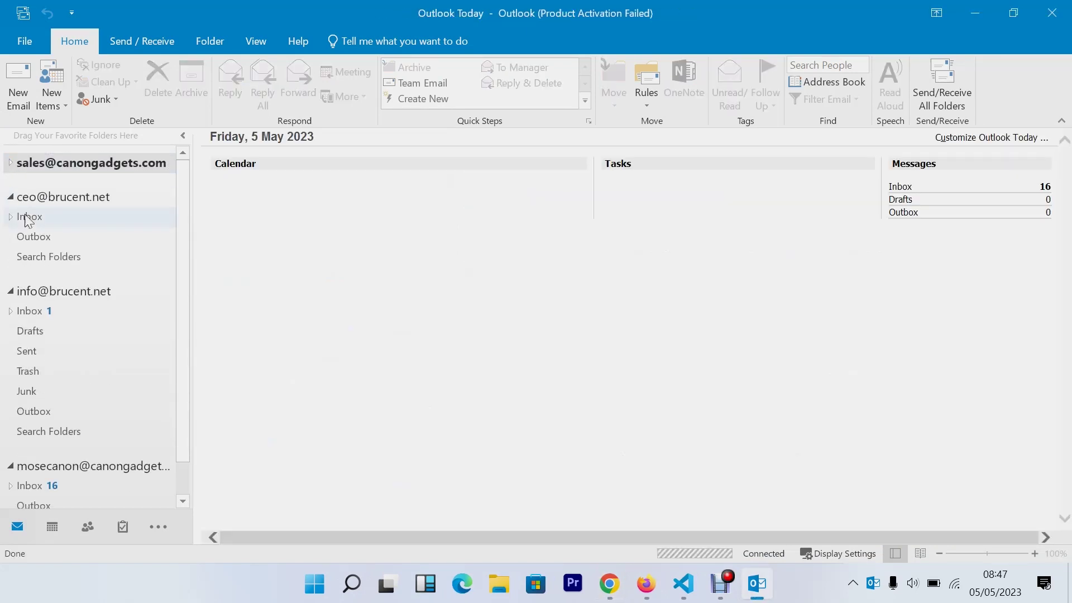
pyautogui.click(10, 196)
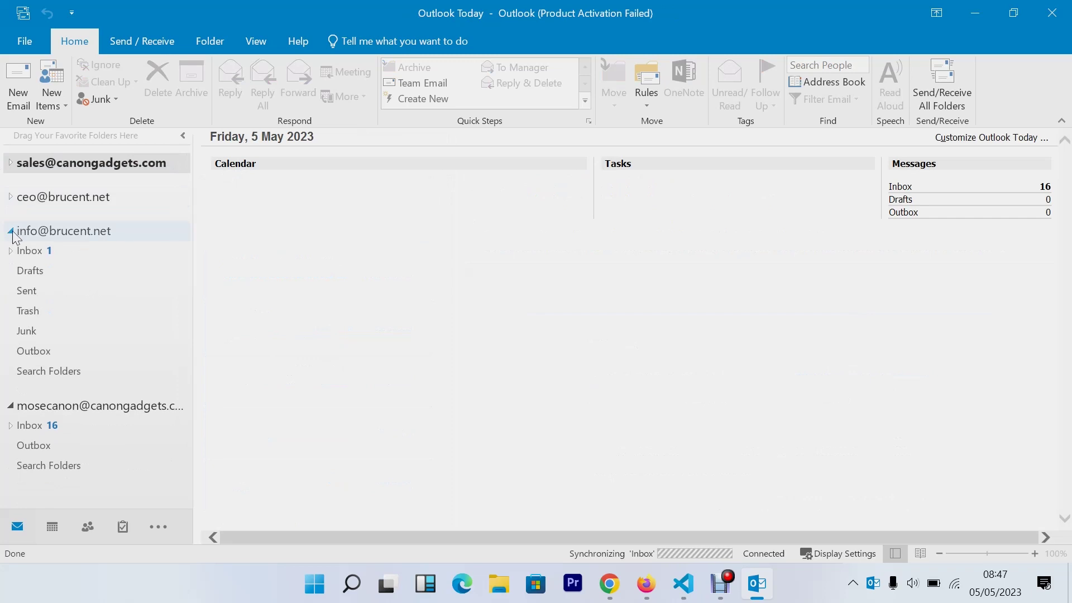
pyautogui.click(10, 230)
pyautogui.click(10, 264)
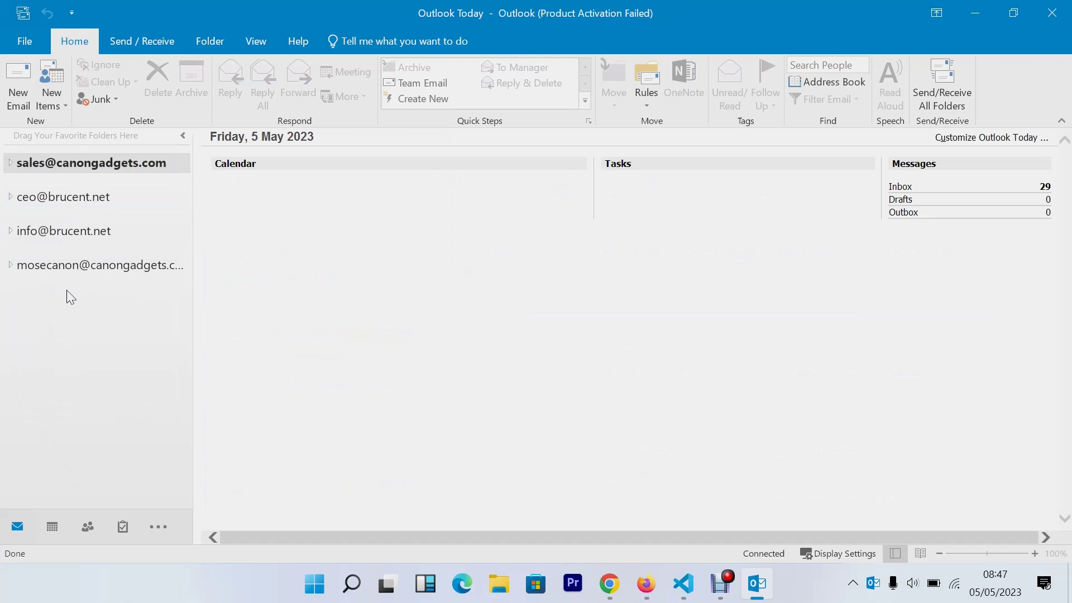
pyautogui.click(31, 45)
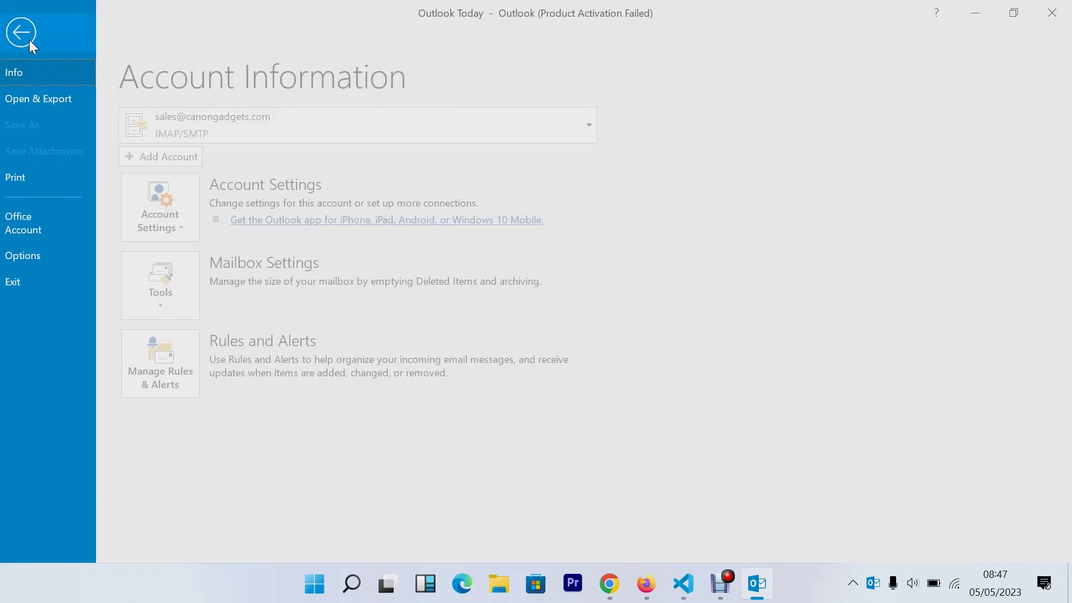
pyautogui.click(24, 30)
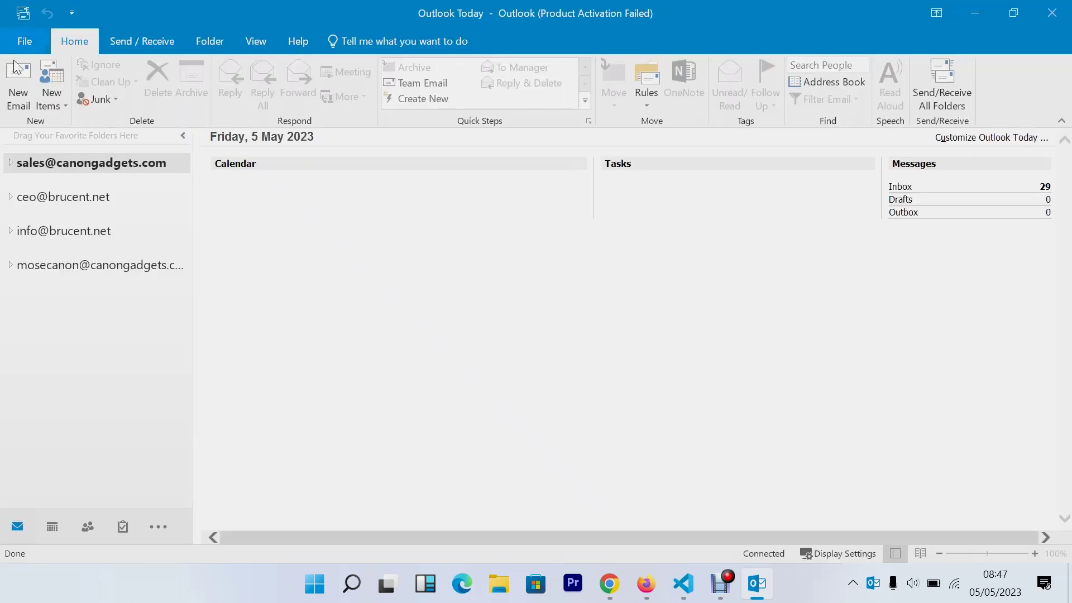
pyautogui.click(25, 39)
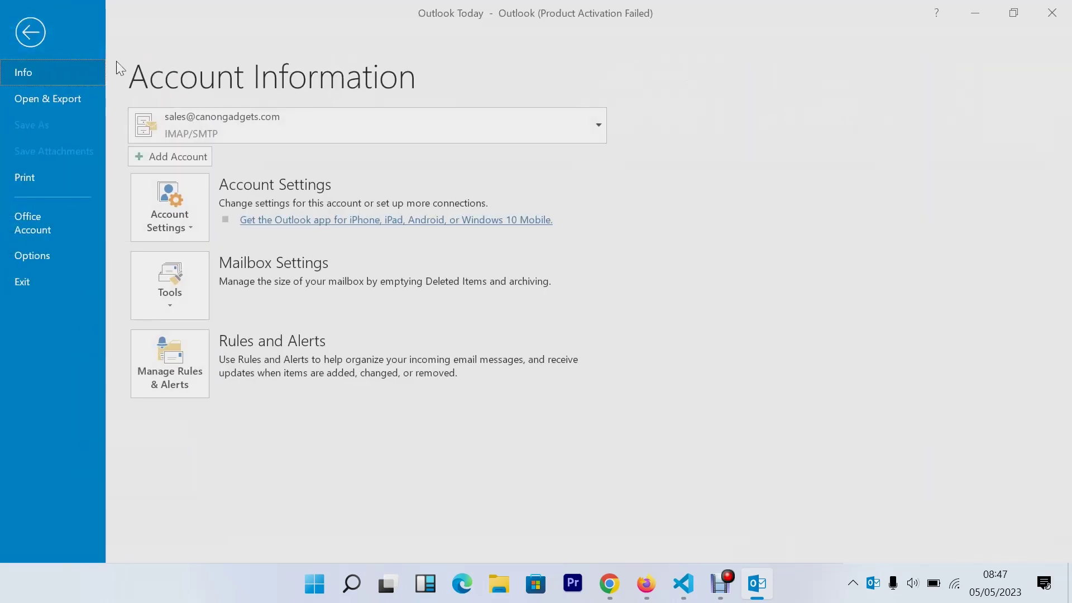
pyautogui.click(168, 158)
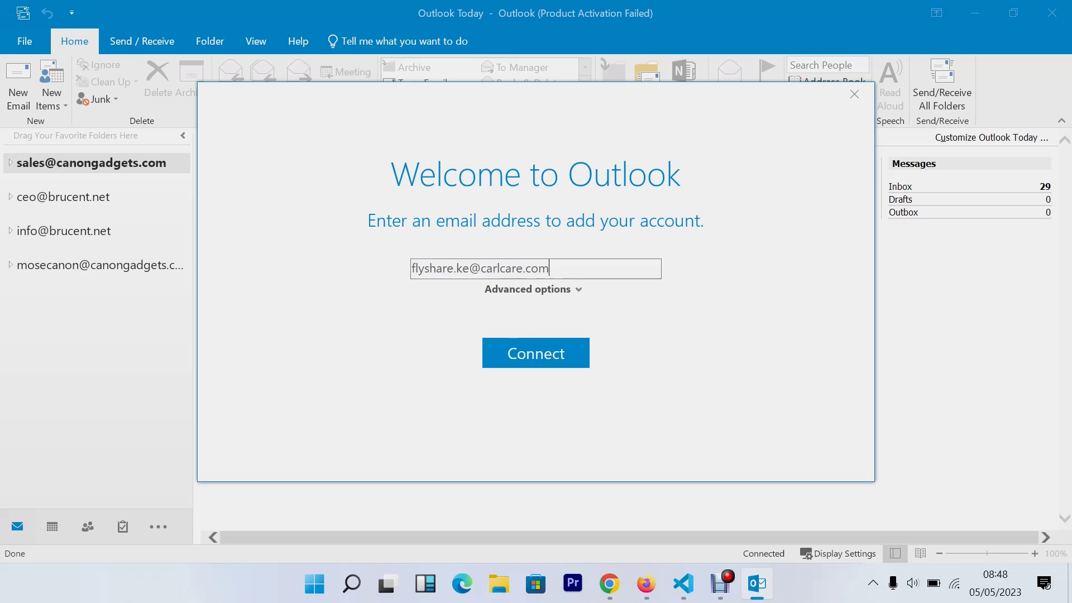
pyautogui.press('BackSpace')
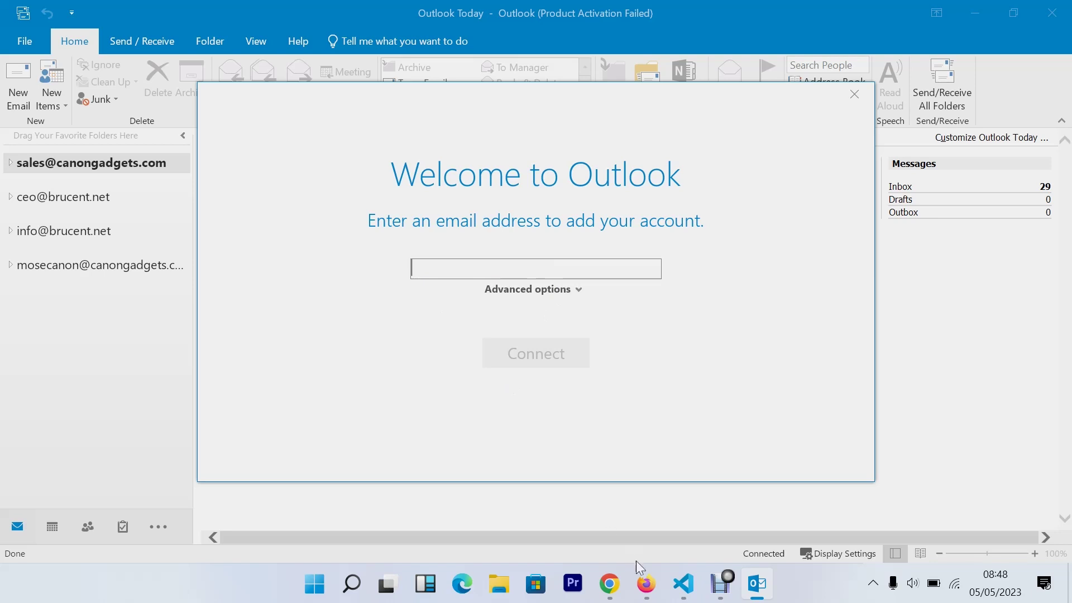
# Copy the trial mailbox's full address from cPanel's Email Accounts list
pyautogui.click(646, 583)
pyautogui.click(268, 11)
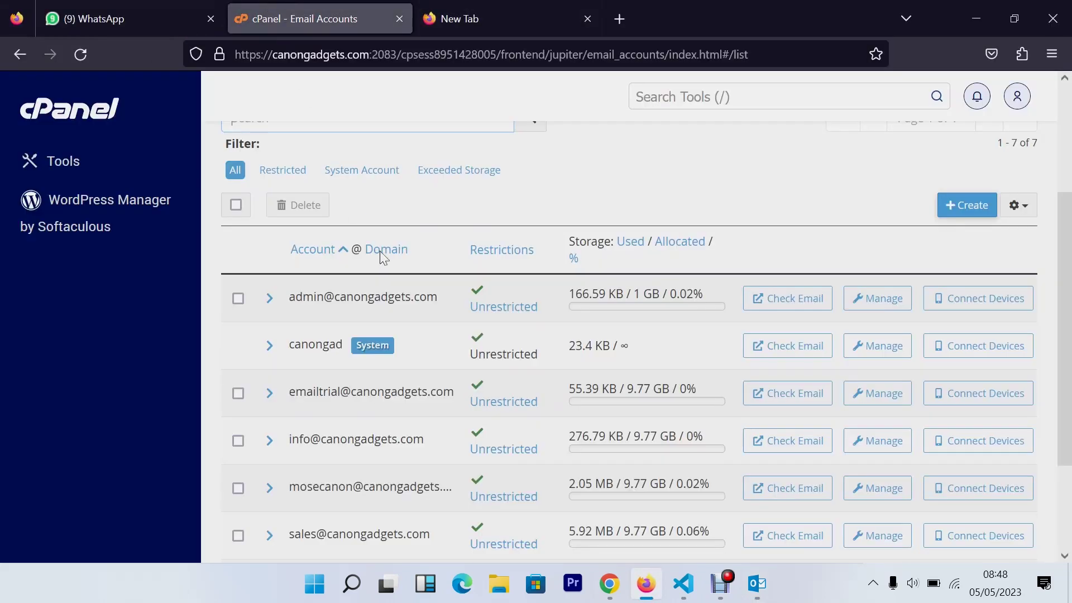
pyautogui.doubleClick(295, 391)
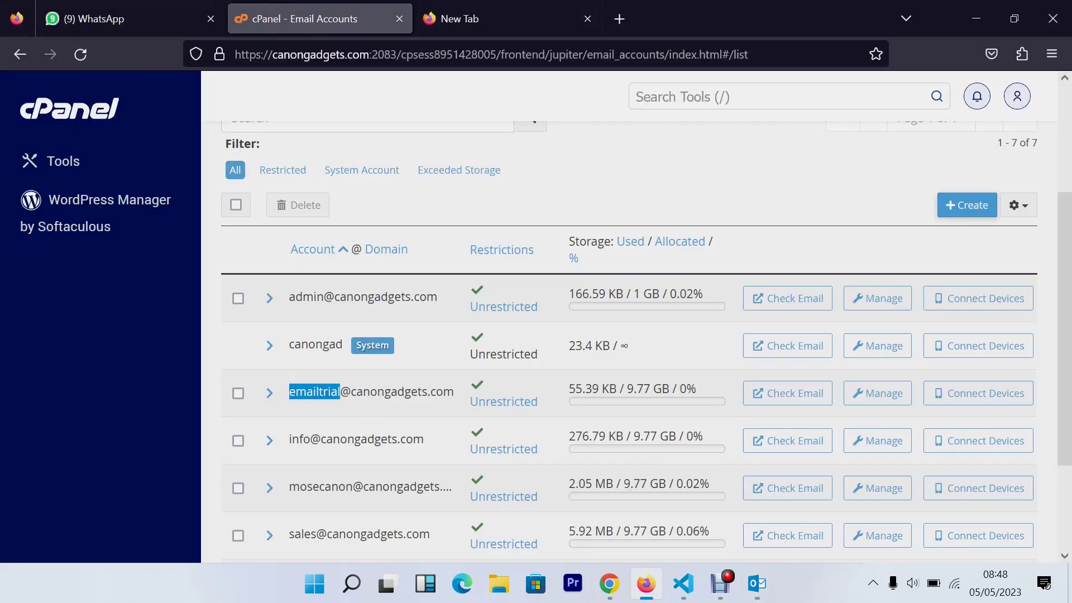
pyautogui.moveTo(289, 392); pyautogui.dragTo(453, 391)
pyautogui.click(756, 583)
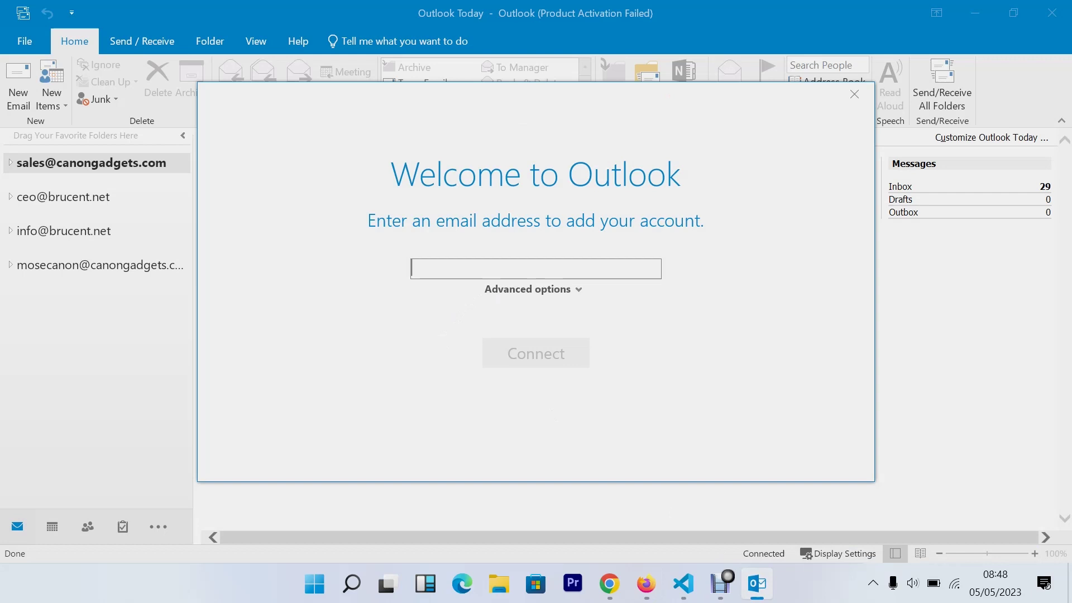
pyautogui.rightClick(488, 269)
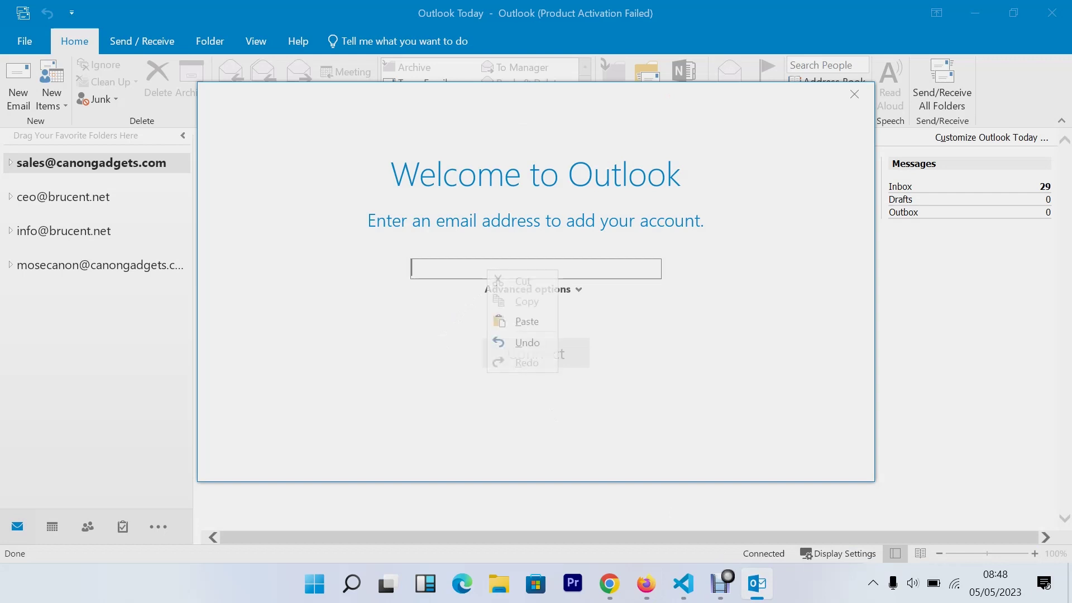
pyautogui.click(526, 322)
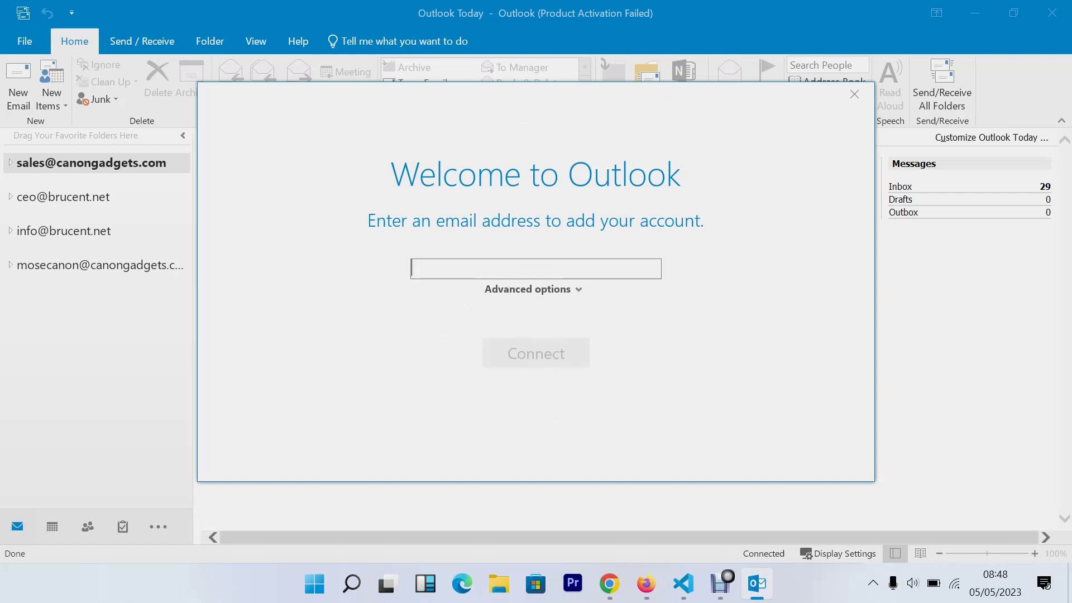
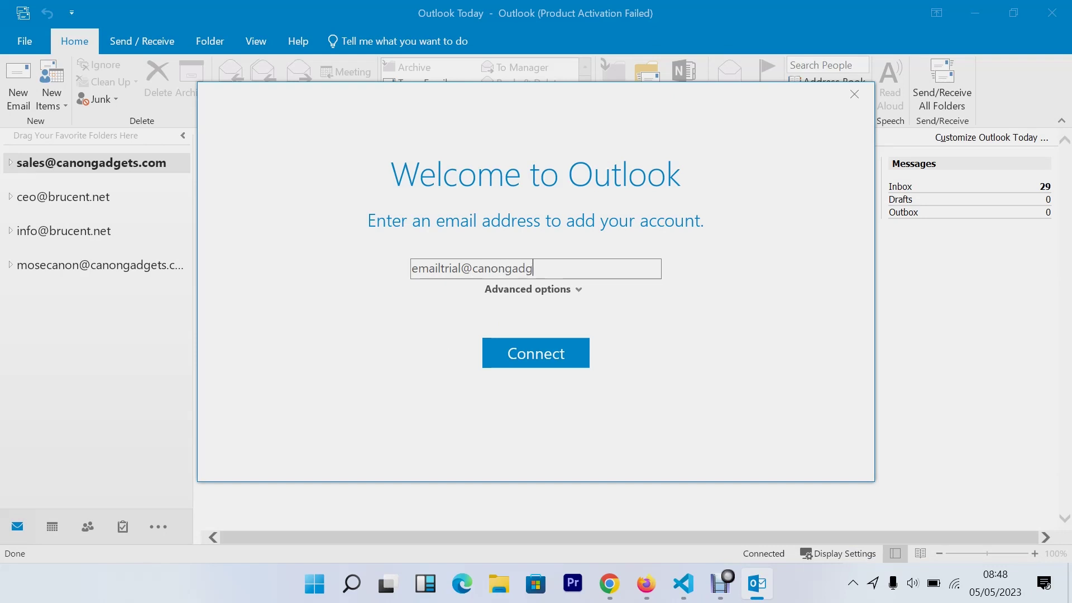
pyautogui.click(551, 343)
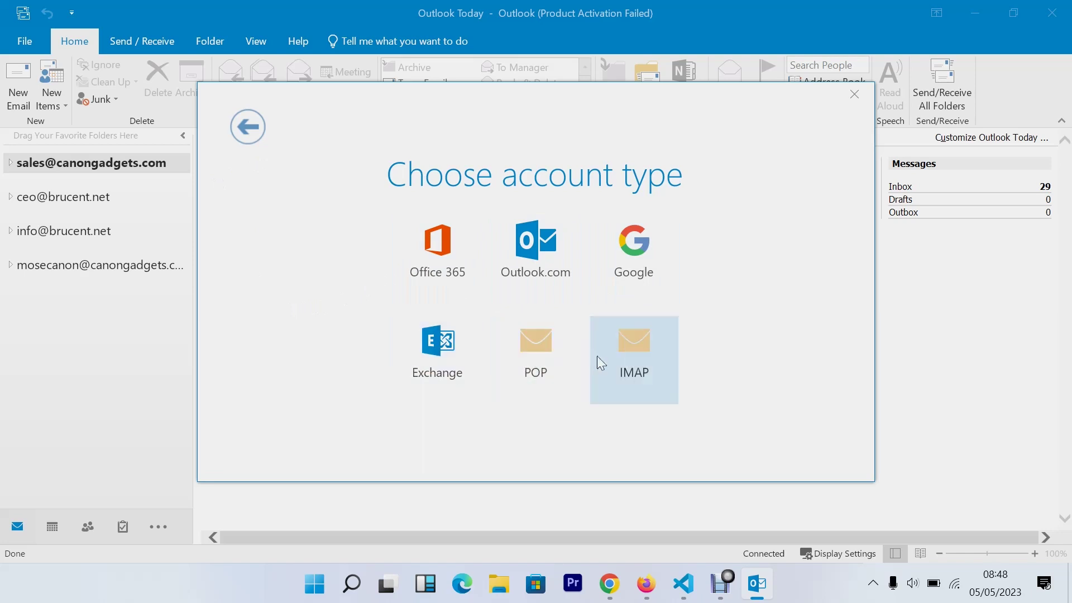
pyautogui.click(623, 345)
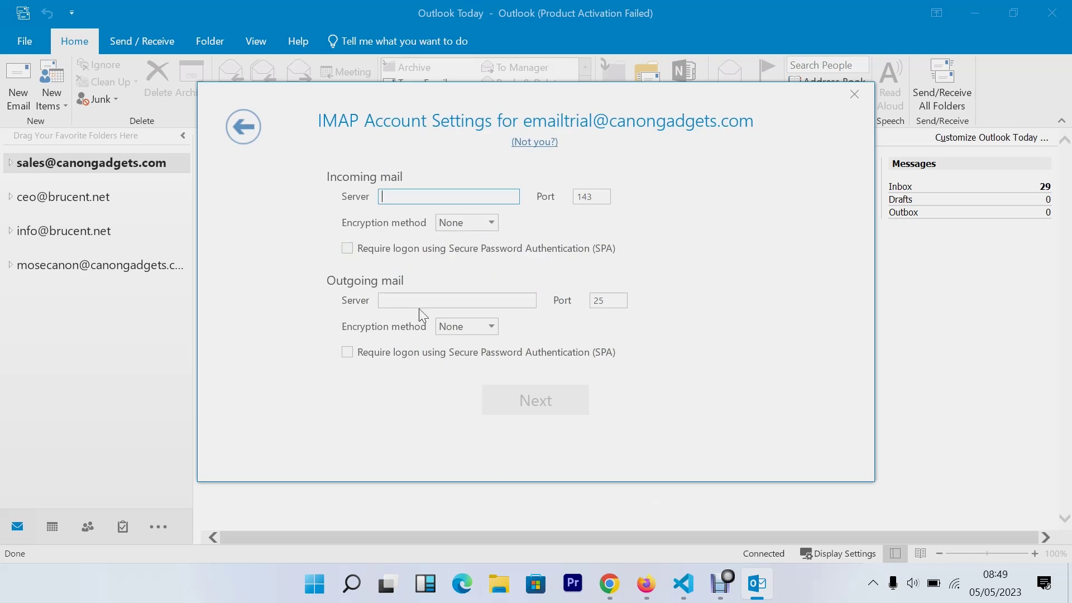
# Open Connect Devices for the trial mailbox in cPanel and scroll to Mail Client Manual Settings
pyautogui.click(646, 584)
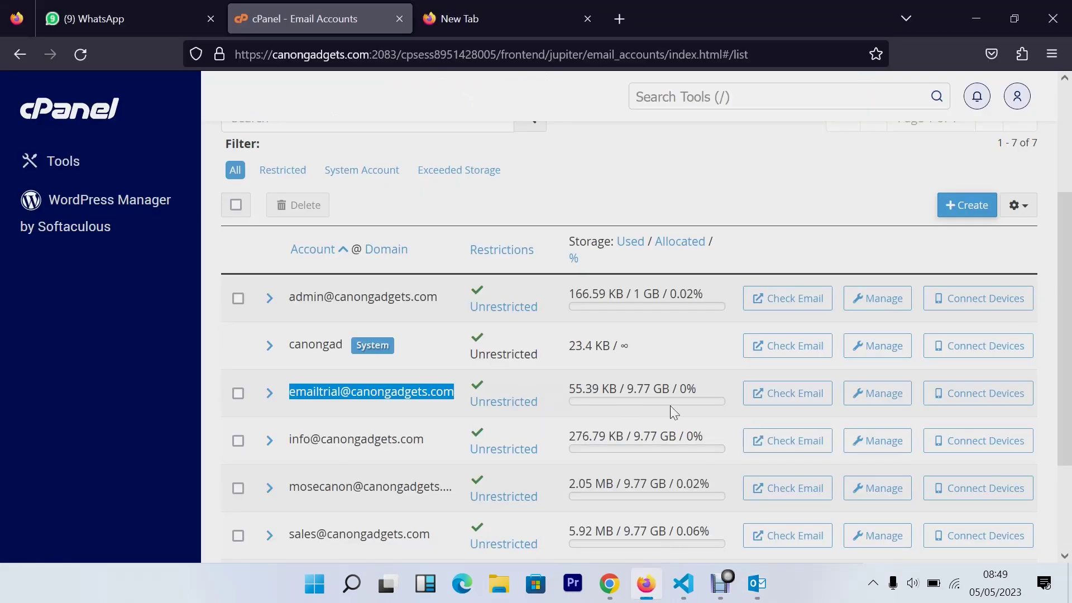
pyautogui.click(975, 400)
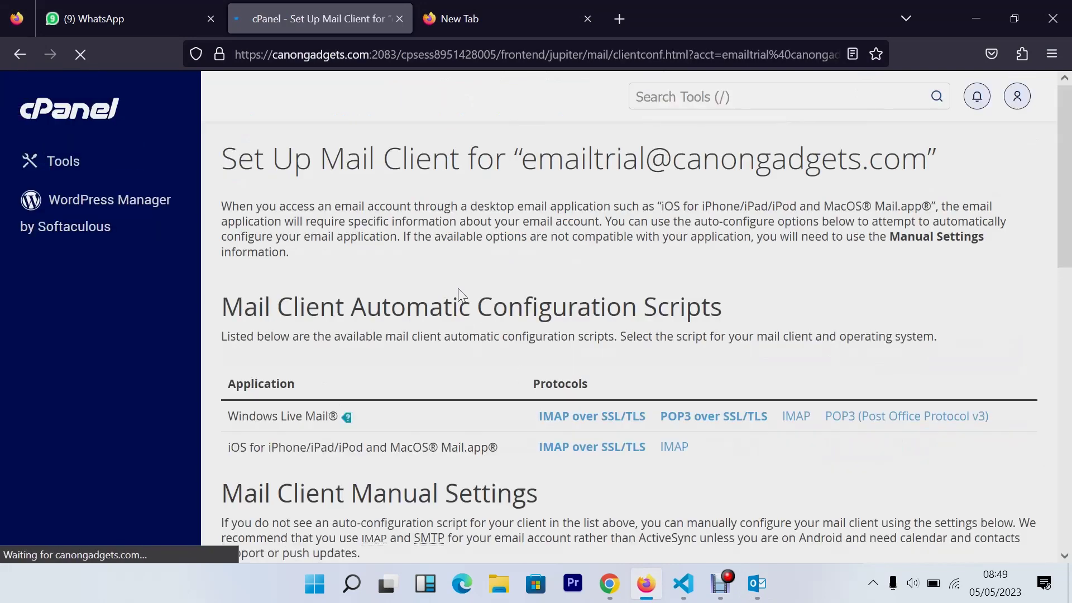
pyautogui.scroll(-3, 513, 290)
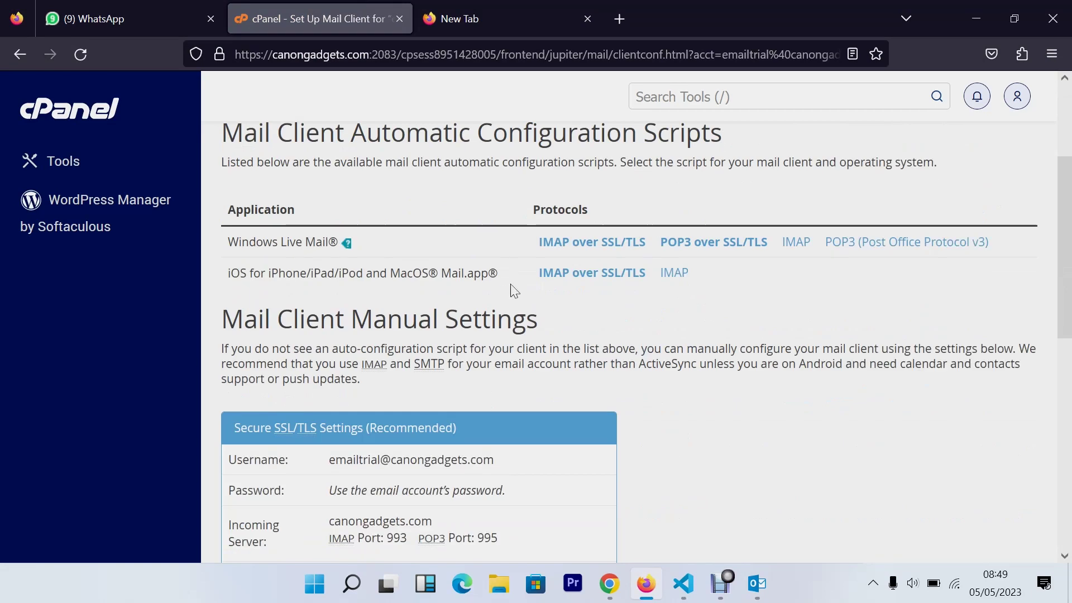
pyautogui.scroll(-2, 513, 290)
pyautogui.scroll(-2, 514, 291)
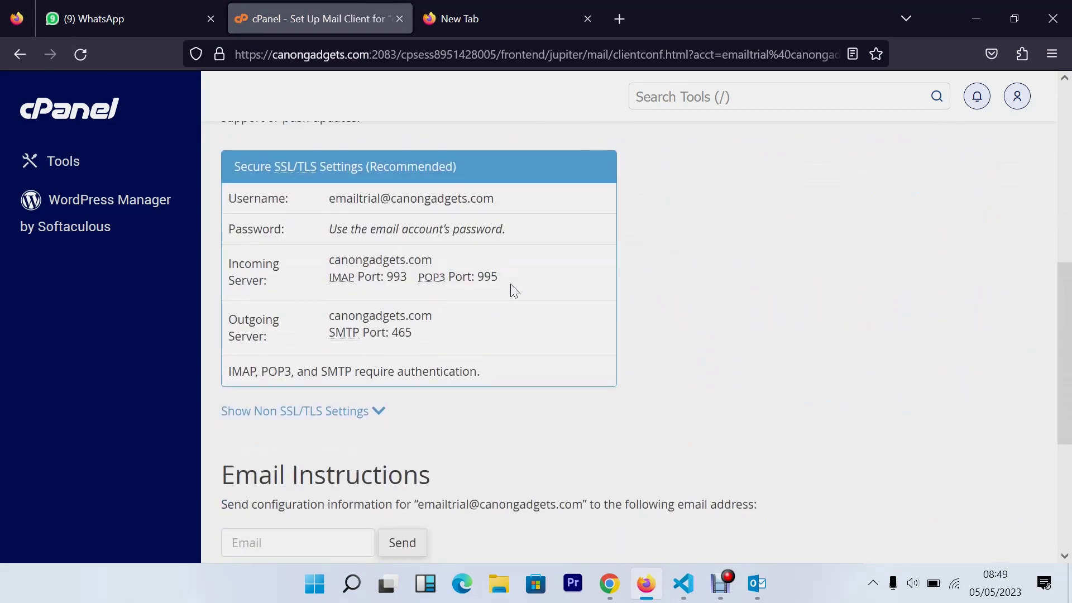
pyautogui.scroll(3, 512, 289)
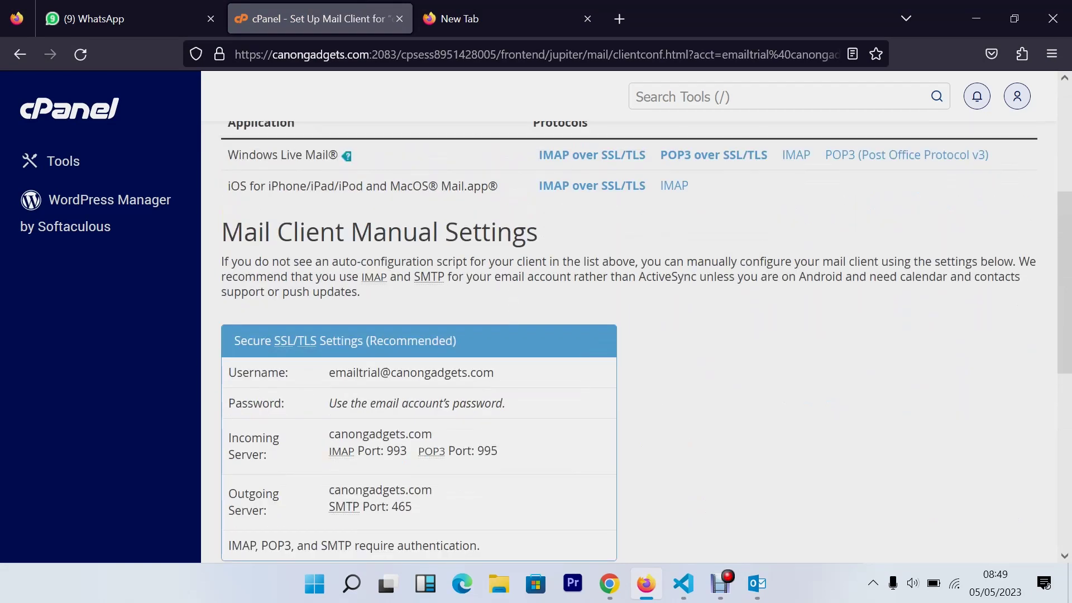
pyautogui.moveTo(243, 232); pyautogui.dragTo(565, 236)
pyautogui.click(566, 237)
pyautogui.scroll(-3, 566, 237)
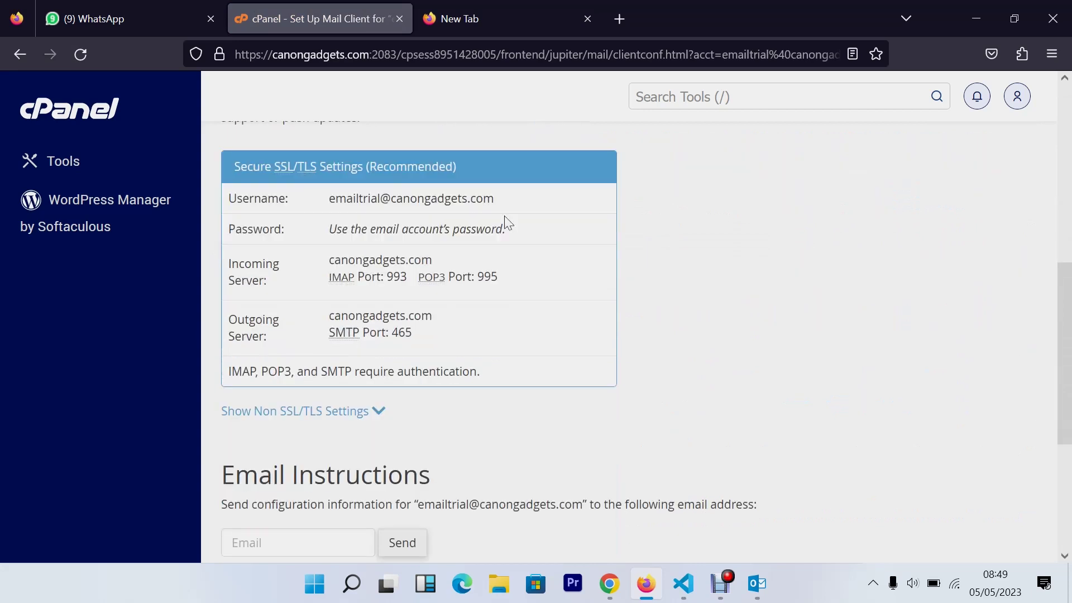
pyautogui.click(754, 585)
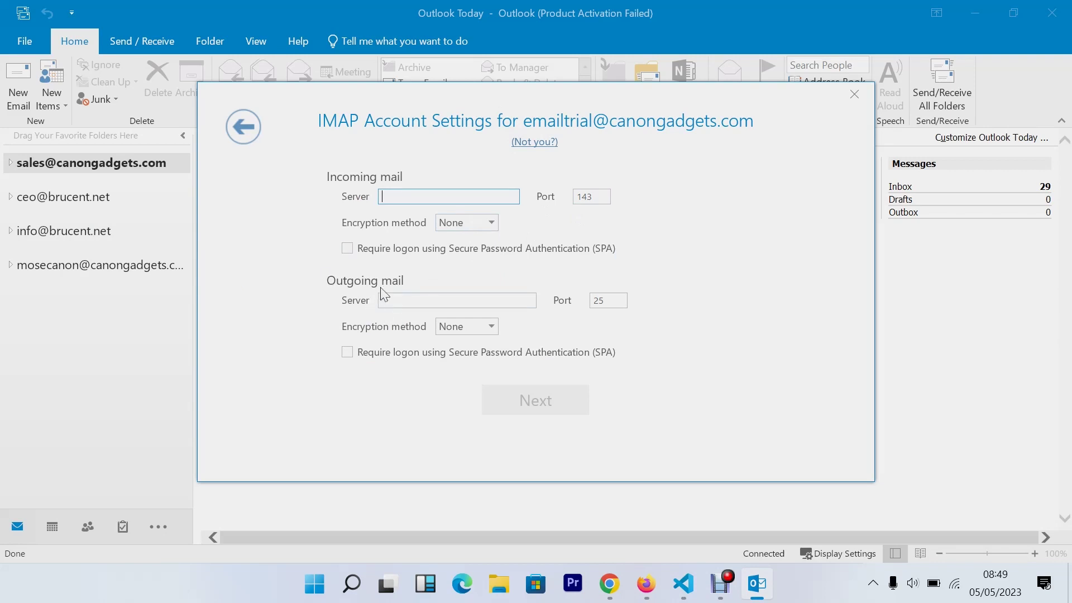
# Review the incoming and outgoing server hostnames and IMAP/POP3 ports on cPanel's manual settings
pyautogui.click(646, 583)
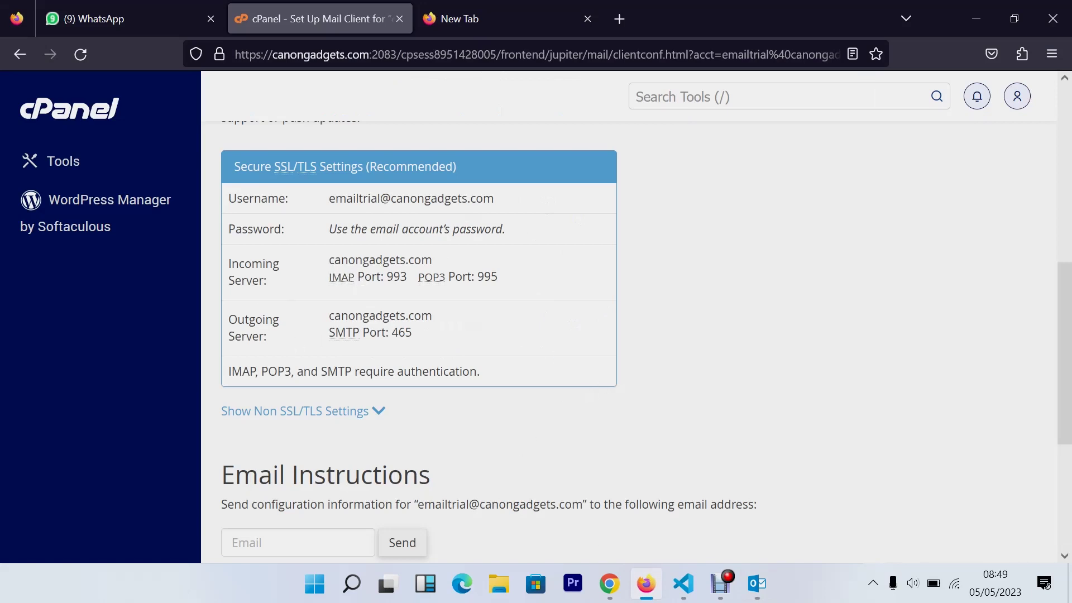
pyautogui.moveTo(329, 264); pyautogui.dragTo(453, 261)
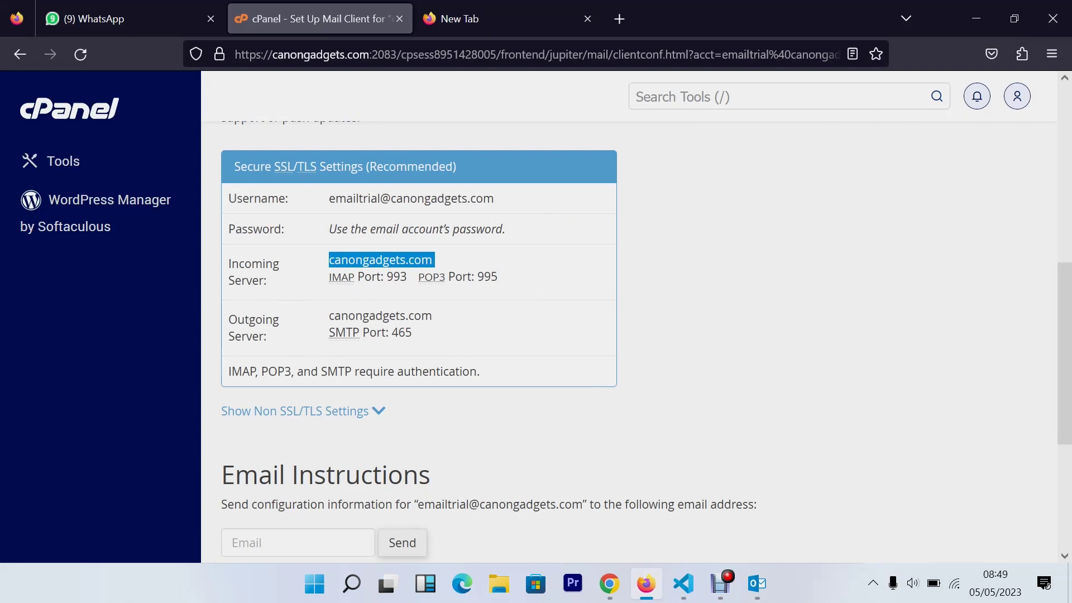
pyautogui.moveTo(364, 277); pyautogui.dragTo(412, 277)
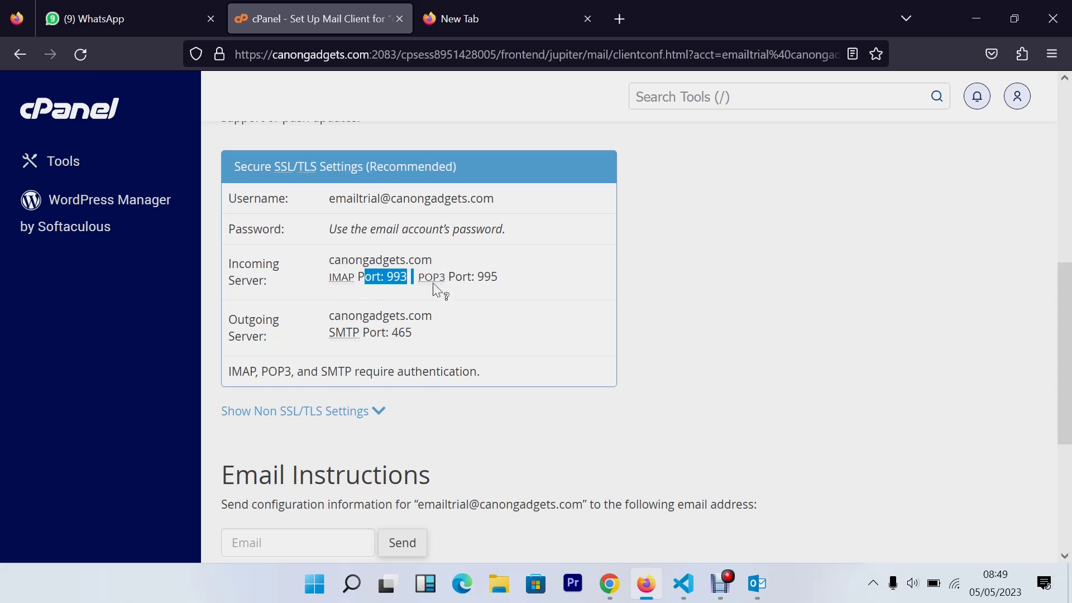
pyautogui.click(334, 282)
pyautogui.moveTo(477, 278); pyautogui.dragTo(510, 283)
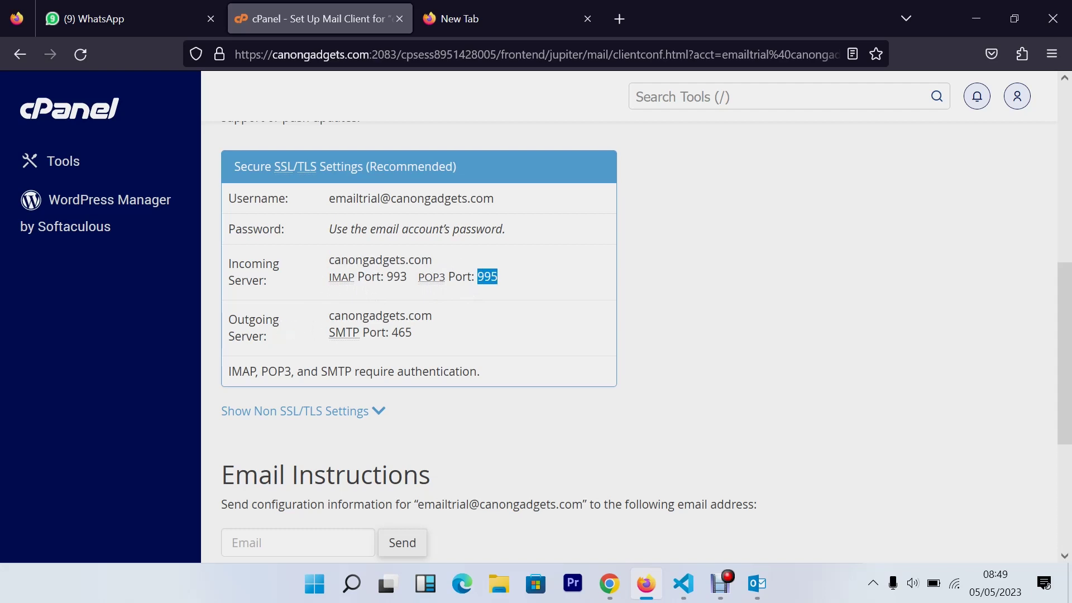
pyautogui.moveTo(328, 316); pyautogui.dragTo(440, 319)
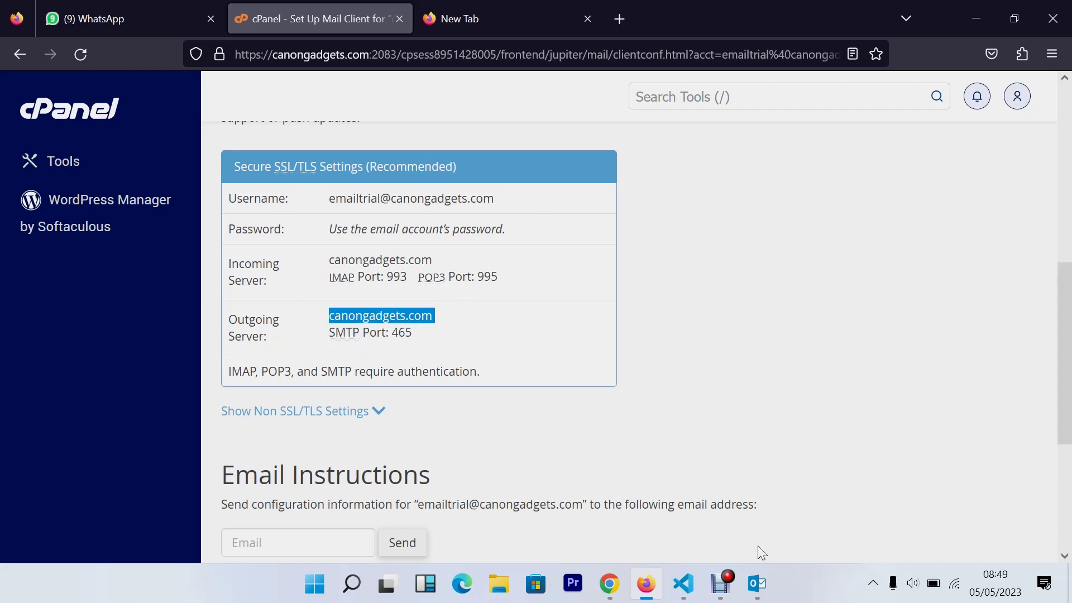
pyautogui.click(757, 583)
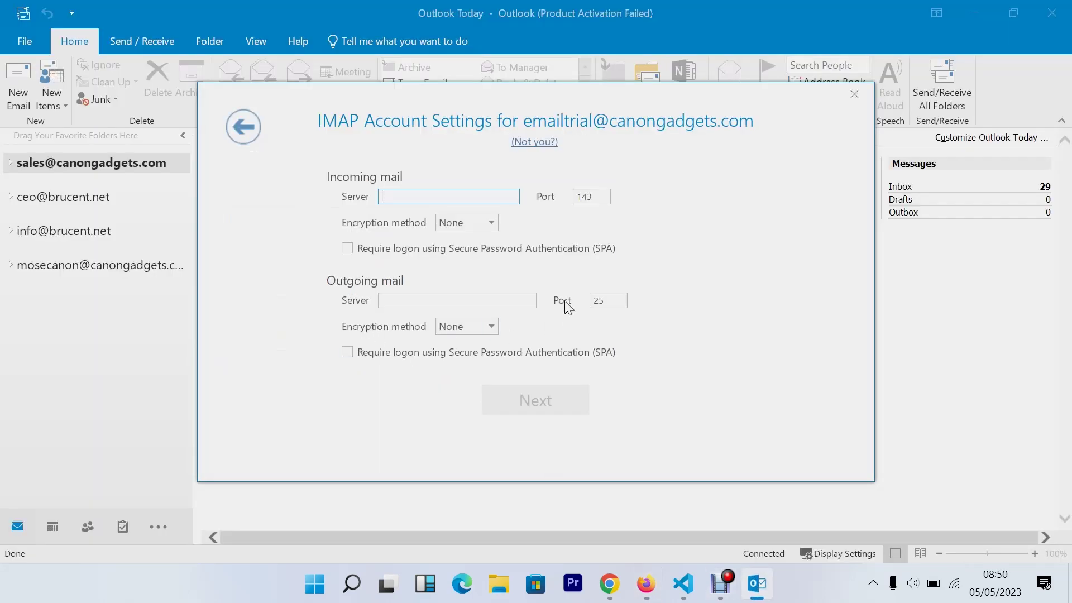
# Check the SMTP port, then copy the incoming server name canongadgets.com for Outlook
pyautogui.click(646, 584)
pyautogui.moveTo(399, 332); pyautogui.dragTo(498, 348)
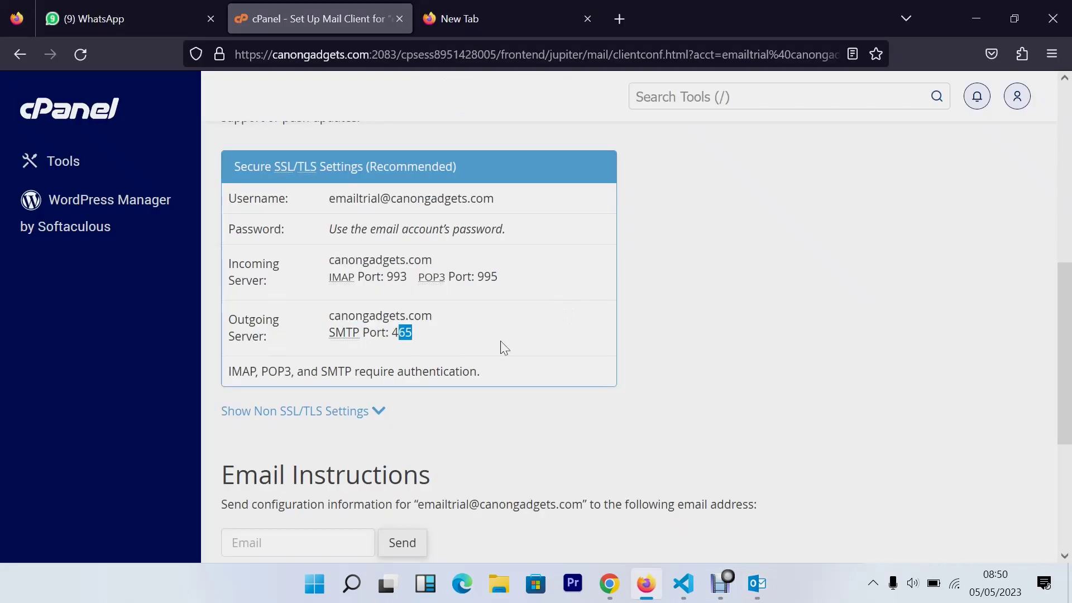
pyautogui.scroll(-3, 500, 346)
pyautogui.scroll(5, 502, 347)
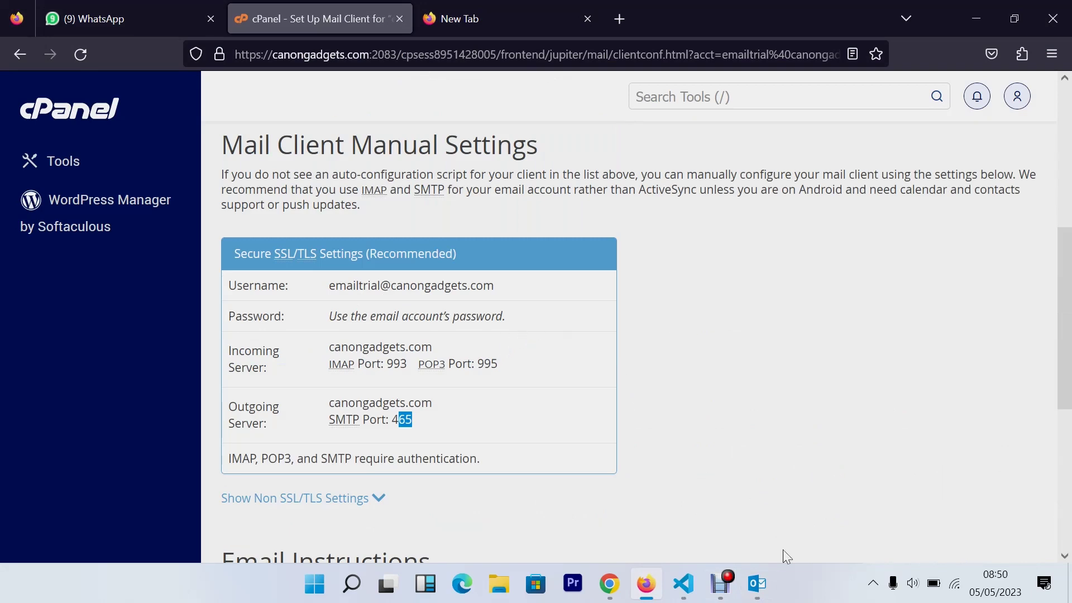
pyautogui.click(757, 584)
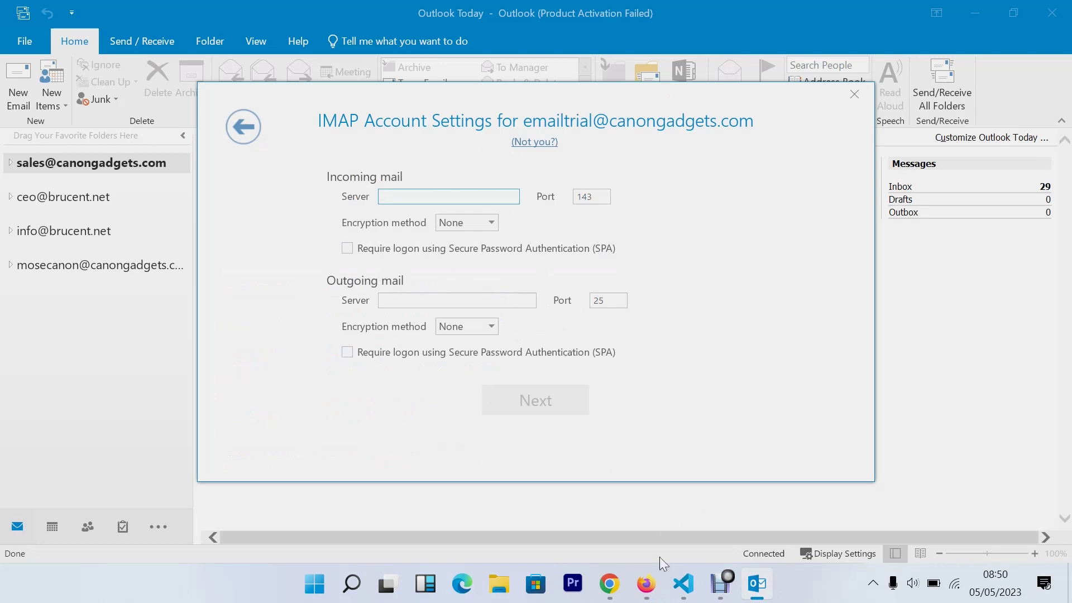
pyautogui.moveTo(756, 590)
pyautogui.click(645, 583)
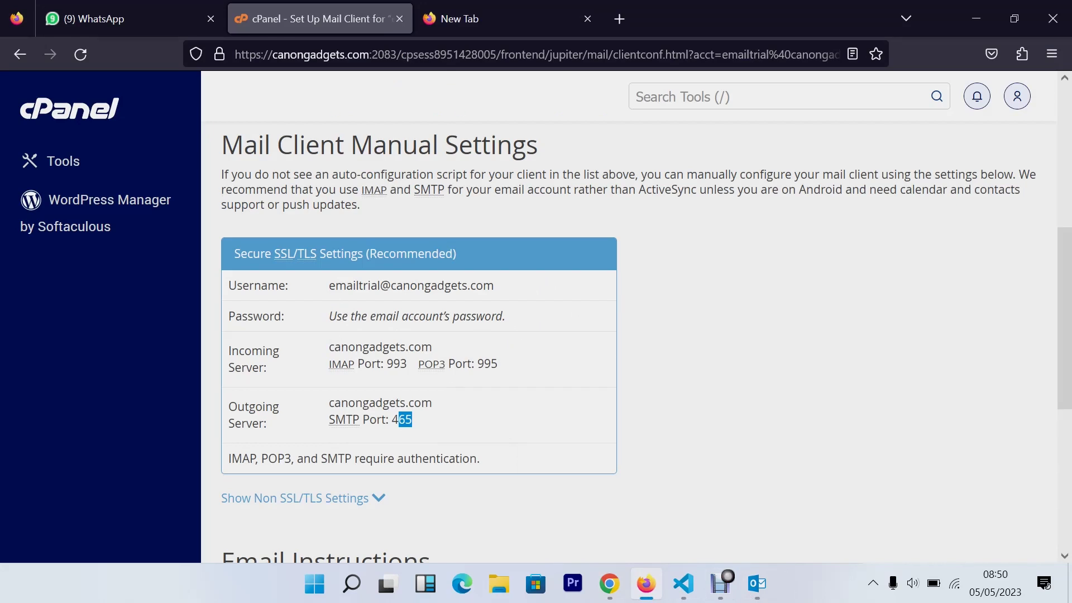
pyautogui.moveTo(327, 347); pyautogui.dragTo(457, 357)
pyautogui.hotkey('ctrl', 'c')
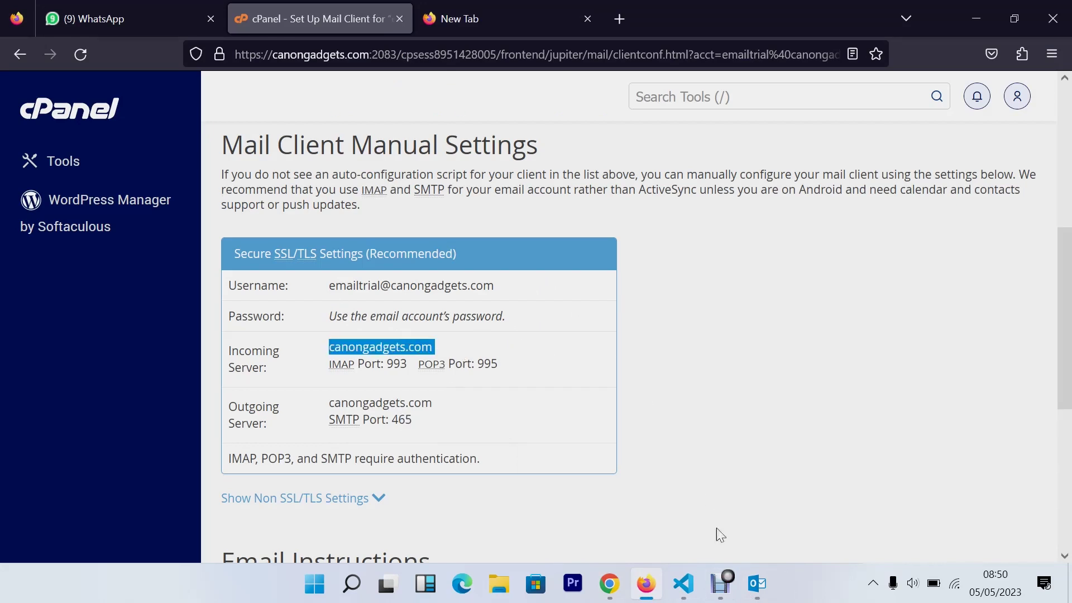
pyautogui.click(756, 583)
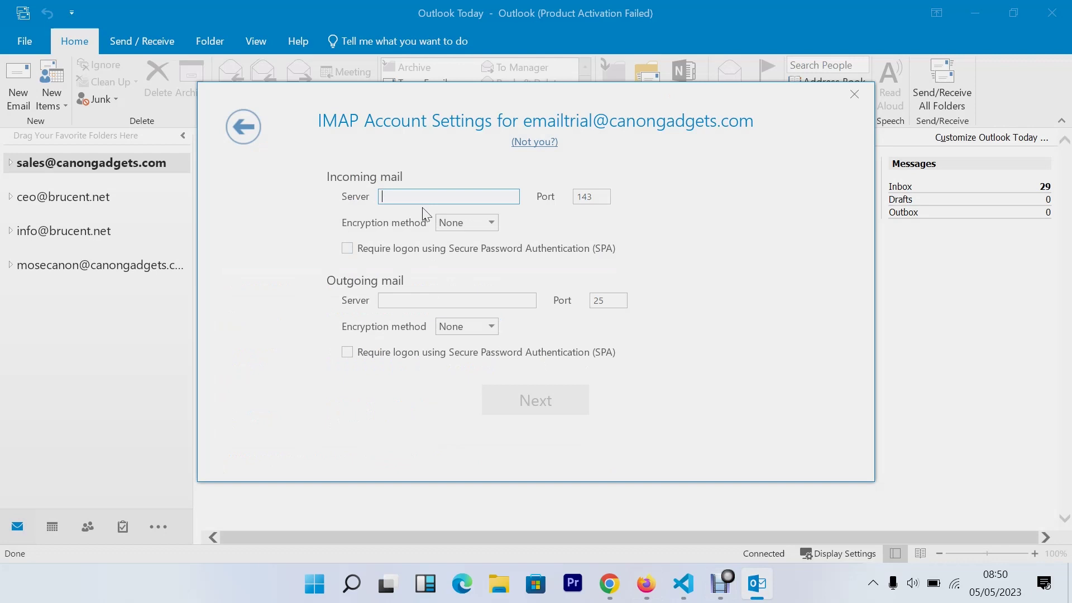
# Set the incoming server to canongadgets.com on port 993
pyautogui.hotkey('ctrl', 'v')
pyautogui.click(646, 583)
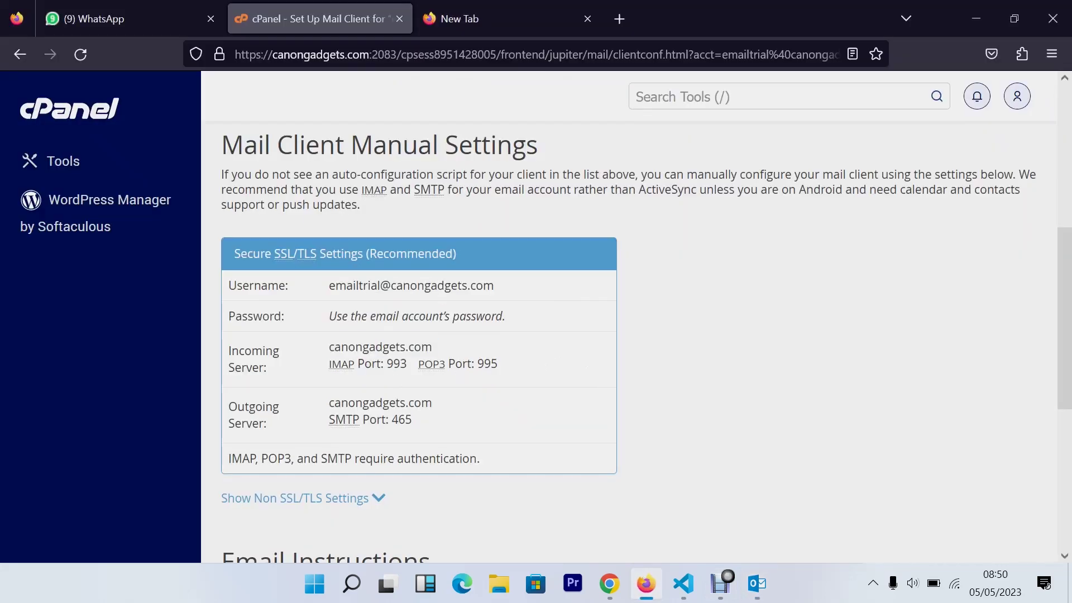
pyautogui.doubleClick(397, 363)
pyautogui.click(757, 583)
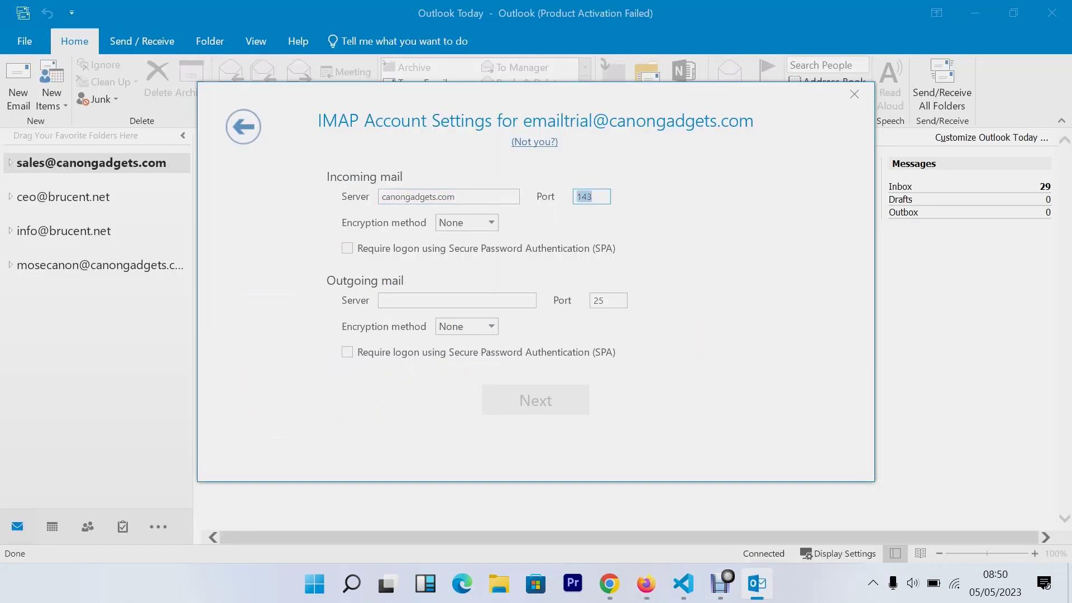
pyautogui.write('993')
# Set incoming encryption to SSL/TLS and require secure password authentication
pyautogui.click(455, 222)
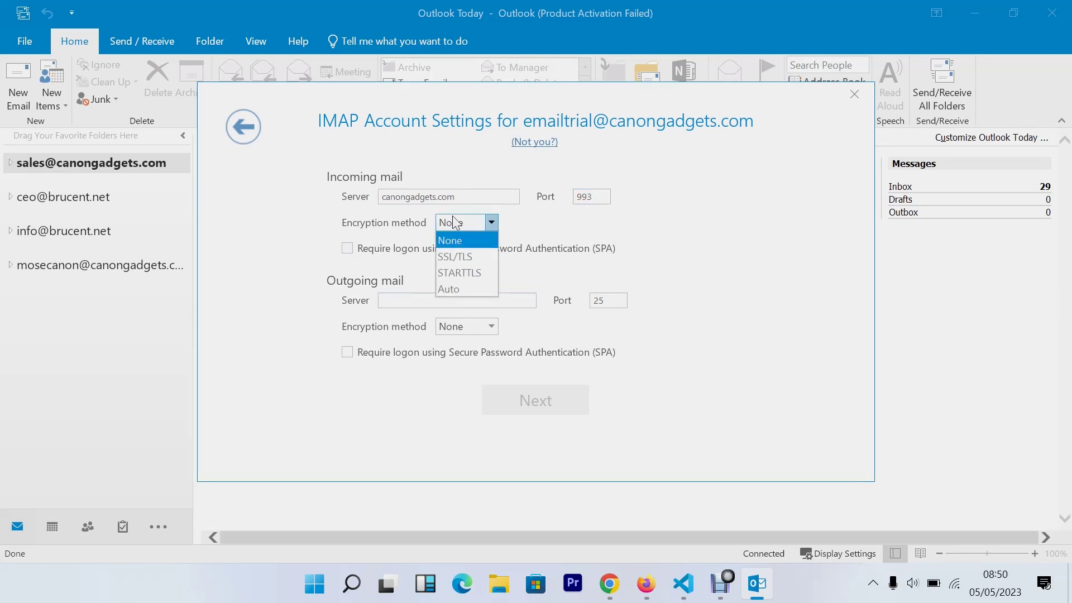
pyautogui.click(587, 239)
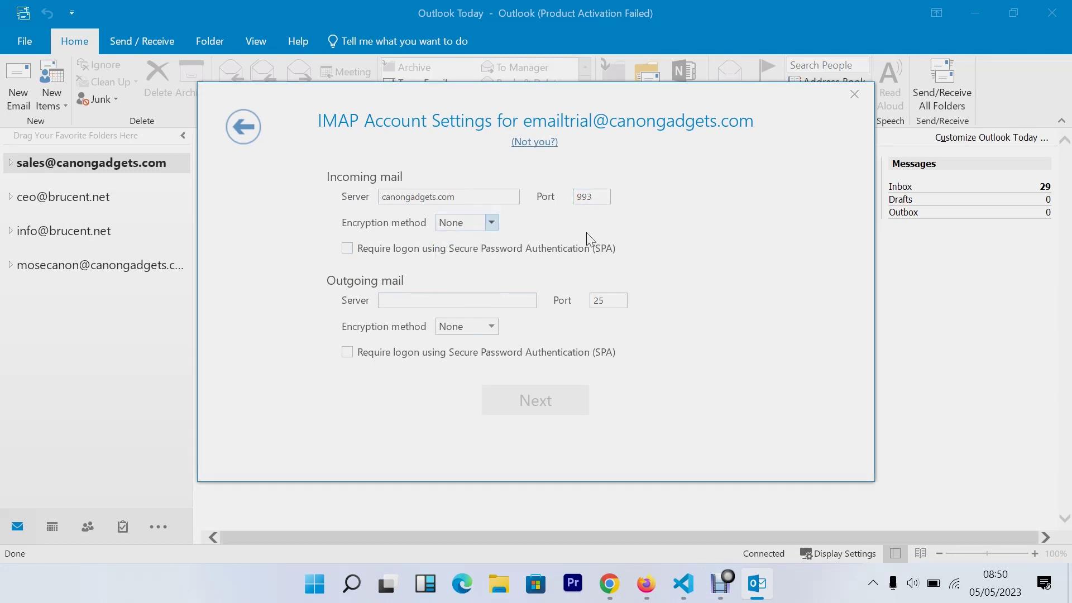
pyautogui.click(466, 227)
pyautogui.click(611, 256)
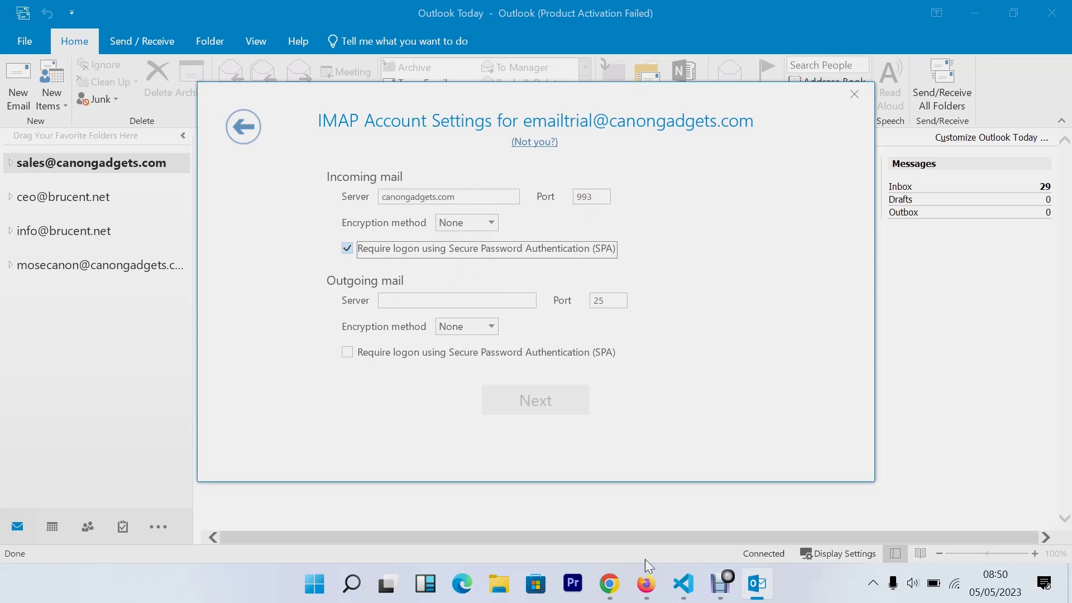
pyautogui.click(633, 572)
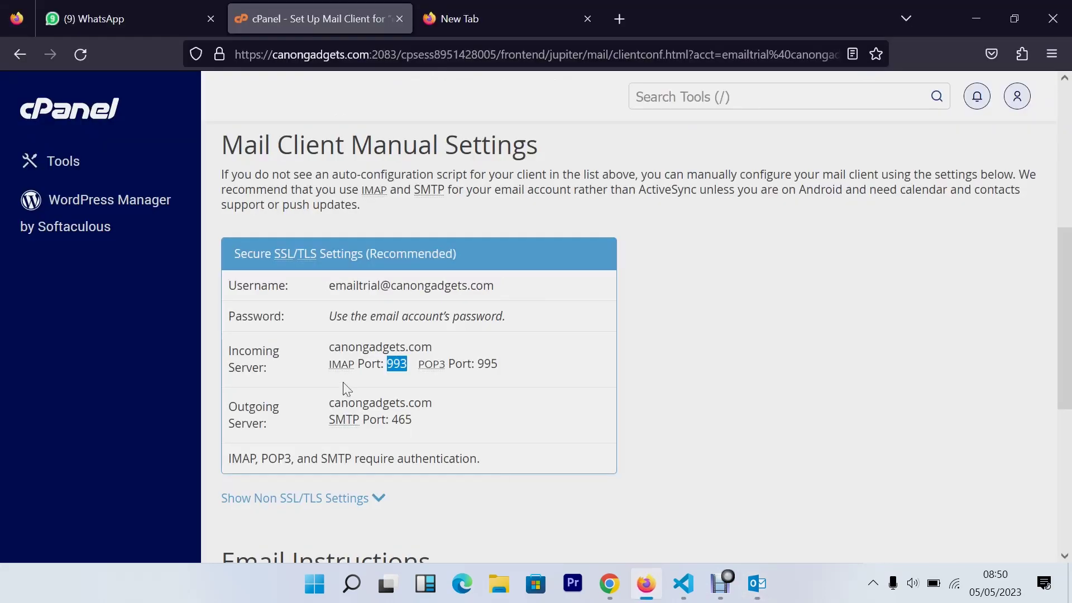
pyautogui.scroll(-3, 295, 332)
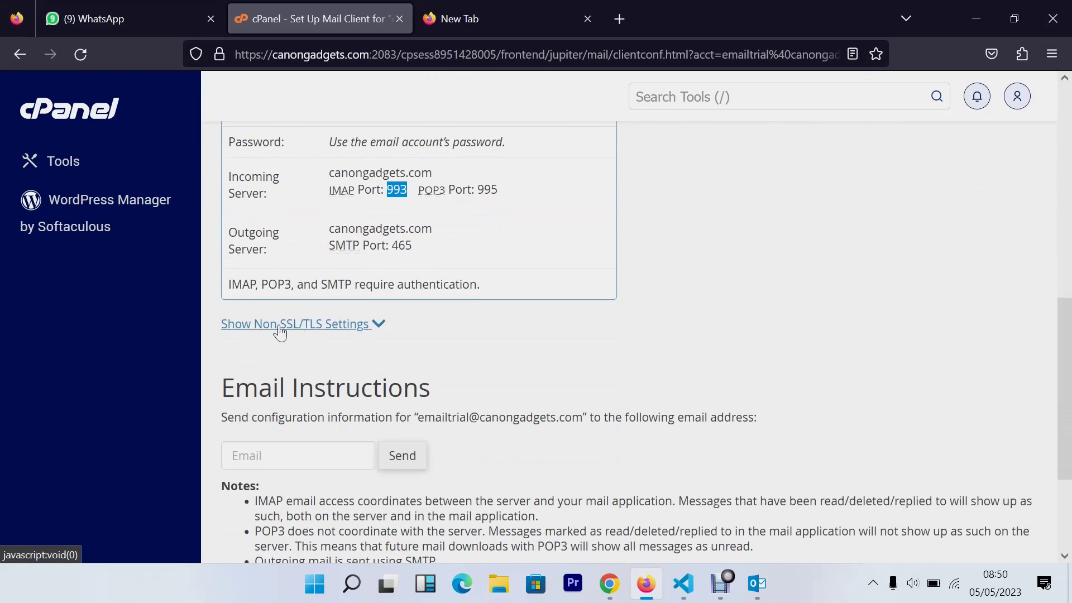
pyautogui.scroll(3, 473, 337)
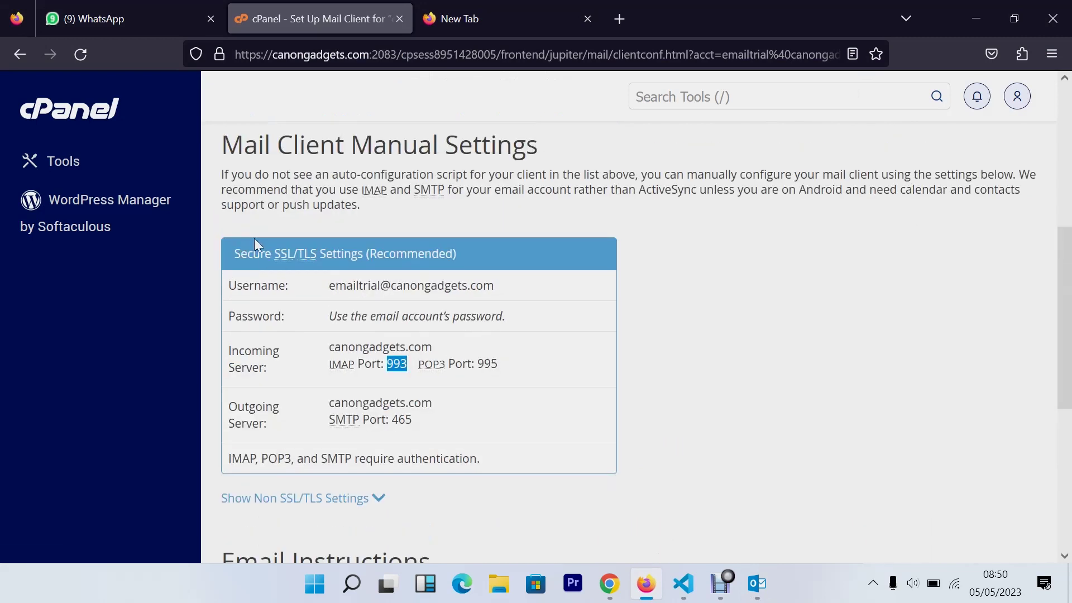
pyautogui.click(757, 583)
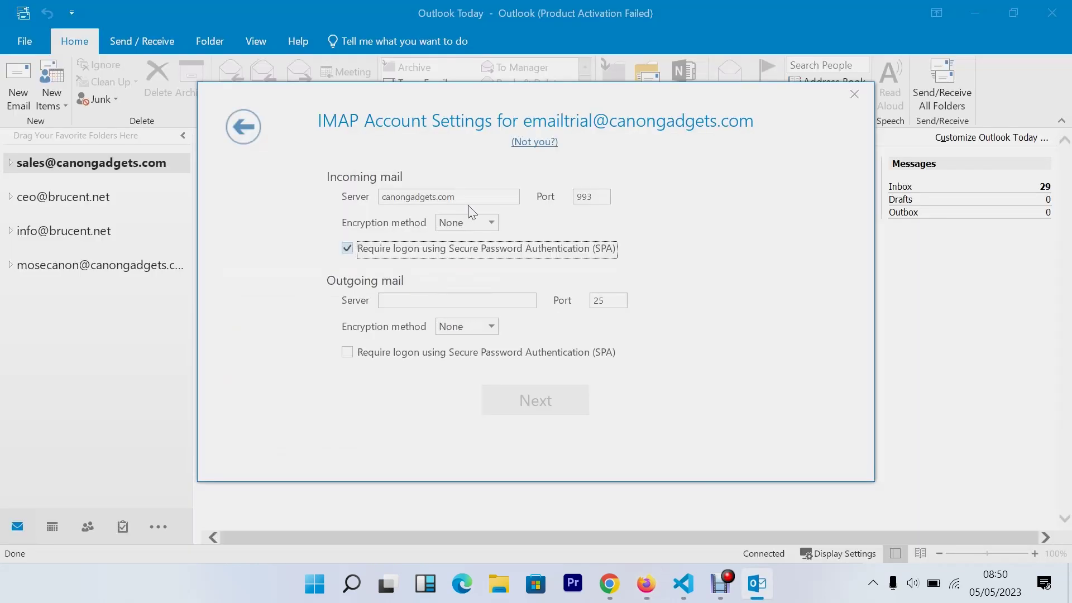
pyautogui.click(469, 223)
pyautogui.click(454, 251)
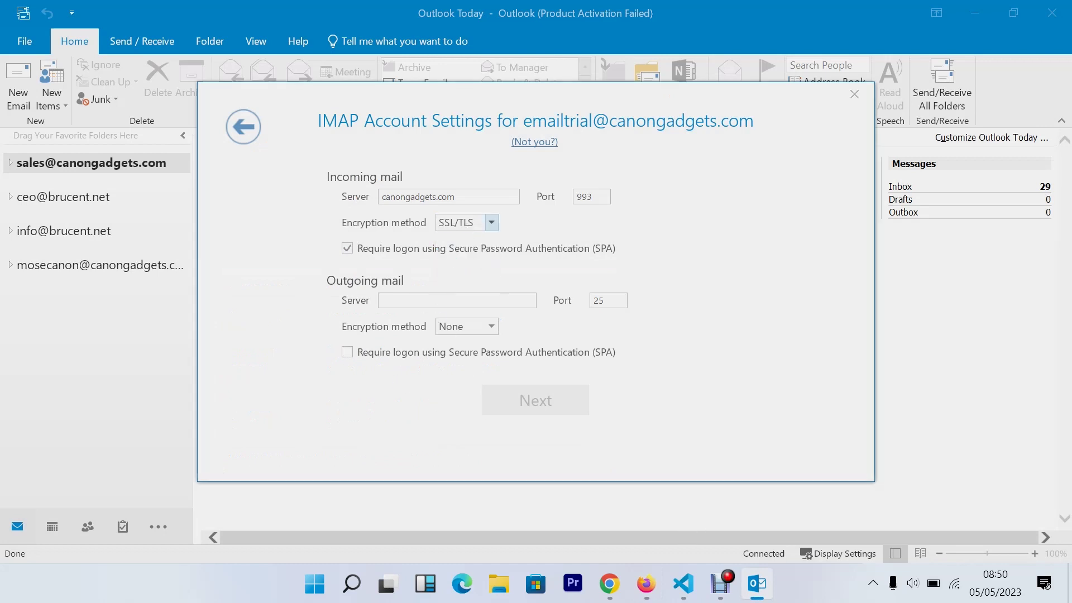
# Set the outgoing server to canongadgets.com, correcting the mistyped 993
pyautogui.click(428, 300)
pyautogui.write('993')
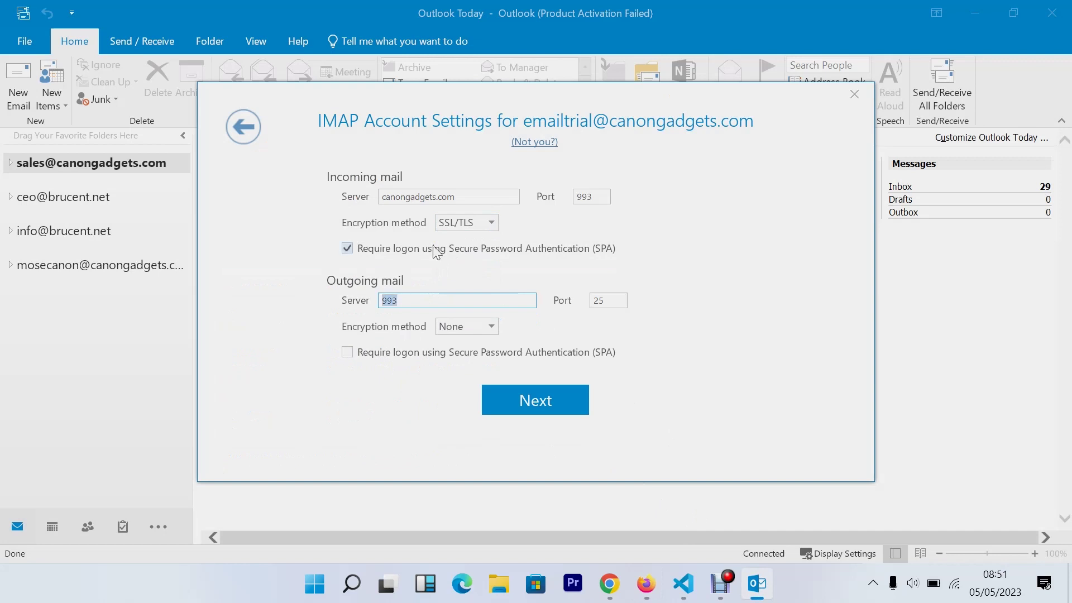
pyautogui.click(462, 195)
pyautogui.hotkey('ctrl', 'c')
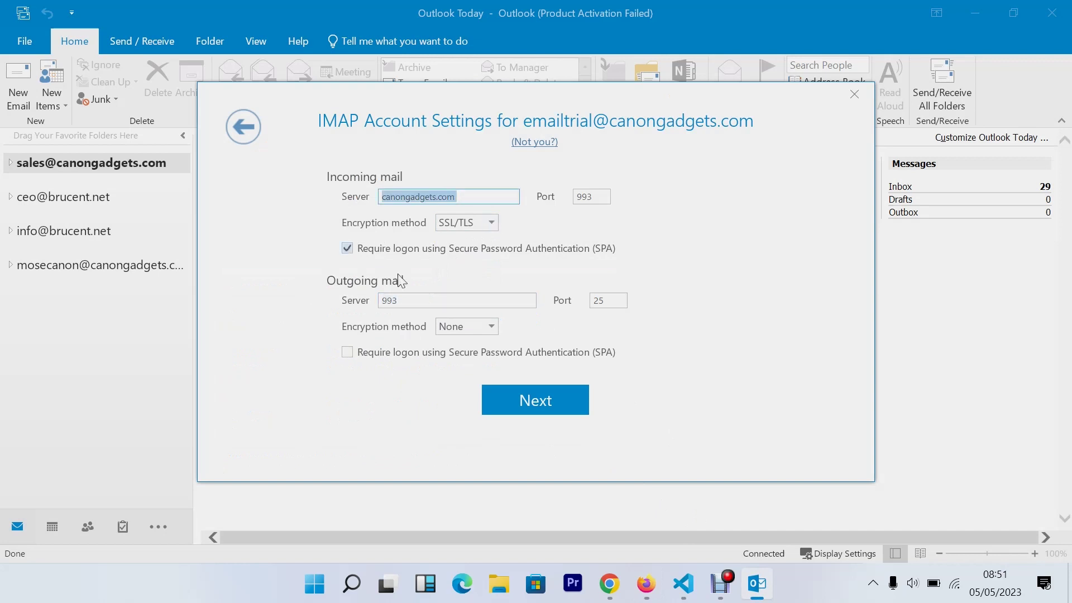
pyautogui.click(417, 300)
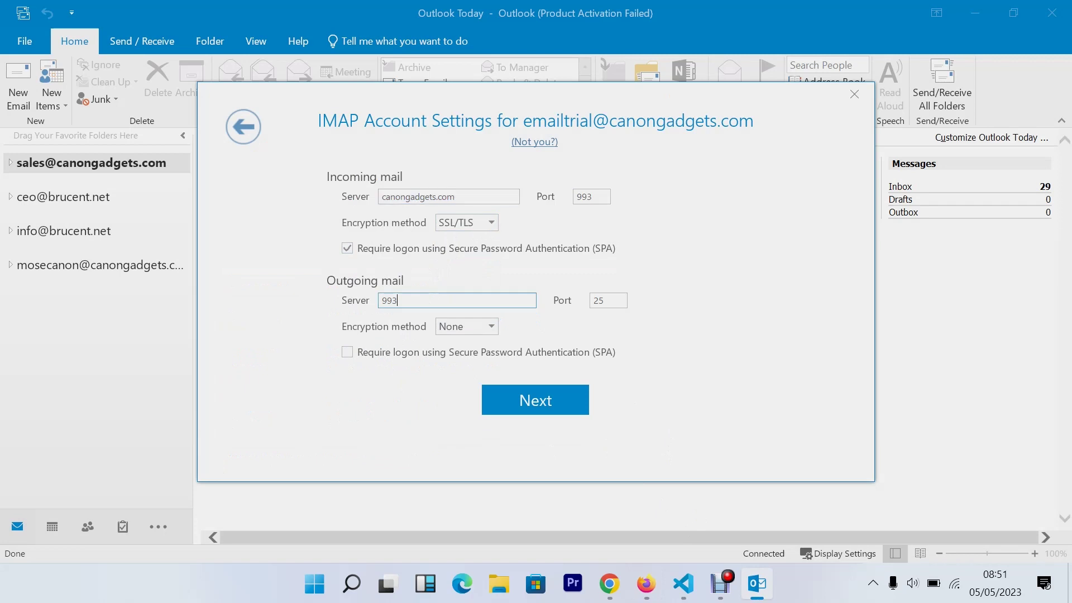
pyautogui.hotkey('ctrl', 'v')
pyautogui.click(475, 197)
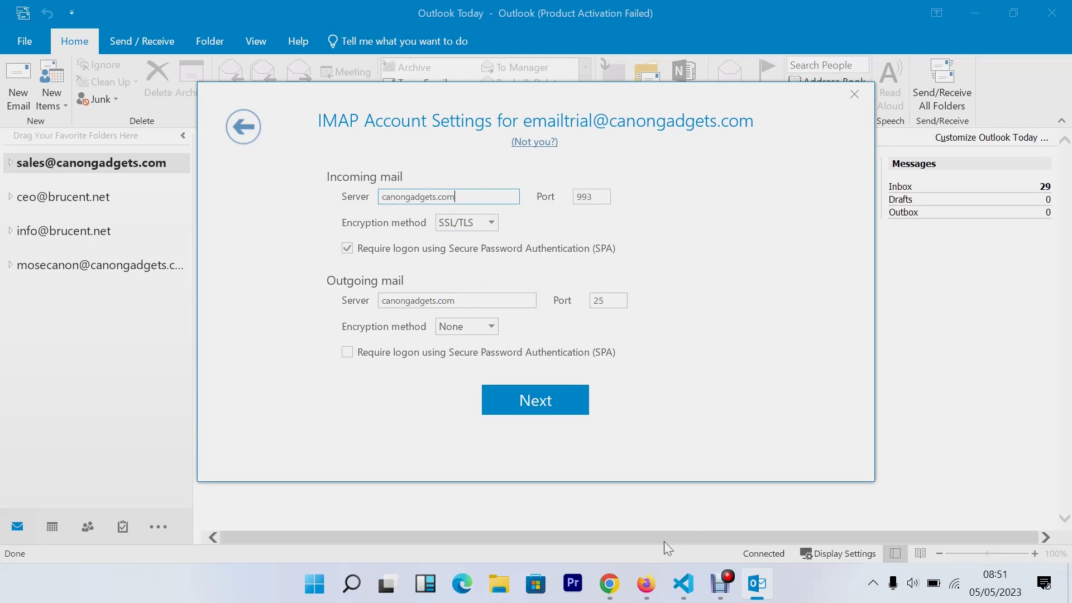
# Set the outgoing port to 465 with SSL/TLS and proceed to the password step
pyautogui.click(646, 583)
pyautogui.doubleClick(402, 419)
pyautogui.hotkey('ctrl', 'c')
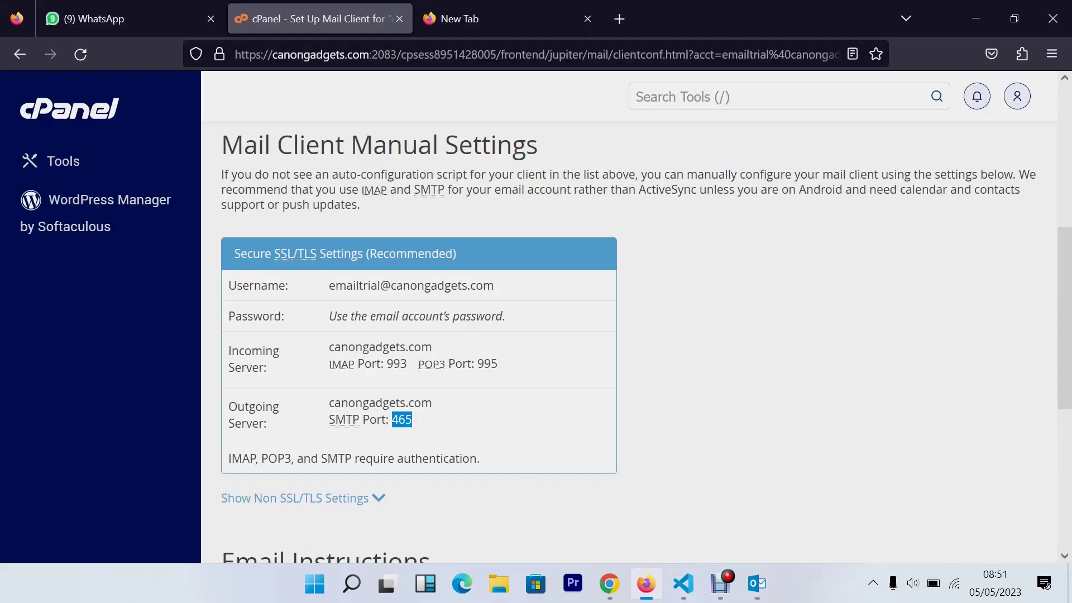
pyautogui.click(757, 583)
pyautogui.doubleClick(605, 301)
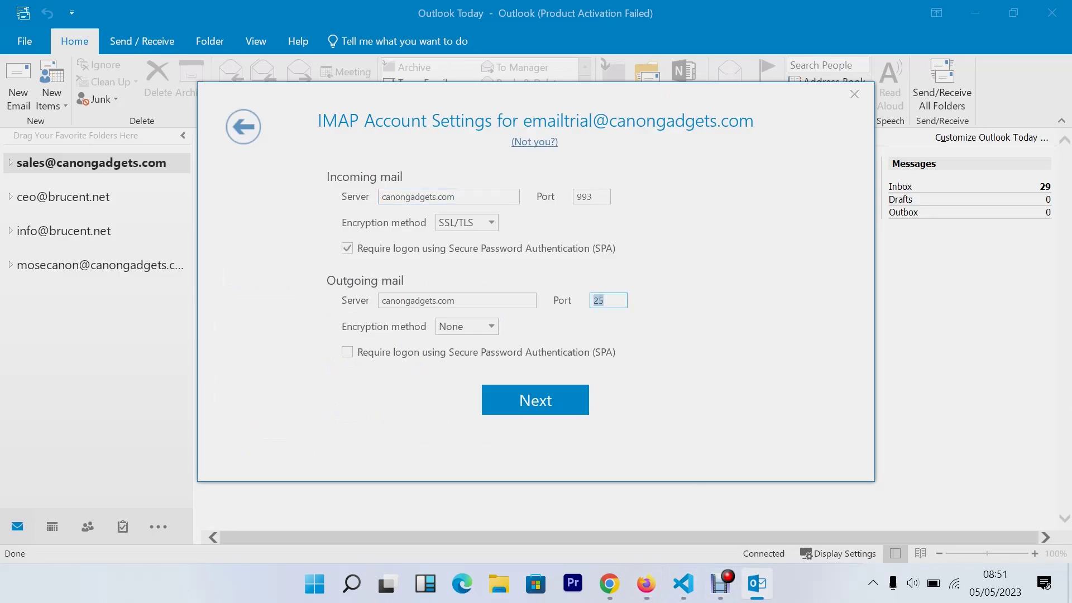
pyautogui.hotkey('ctrl', 'v')
pyautogui.click(466, 327)
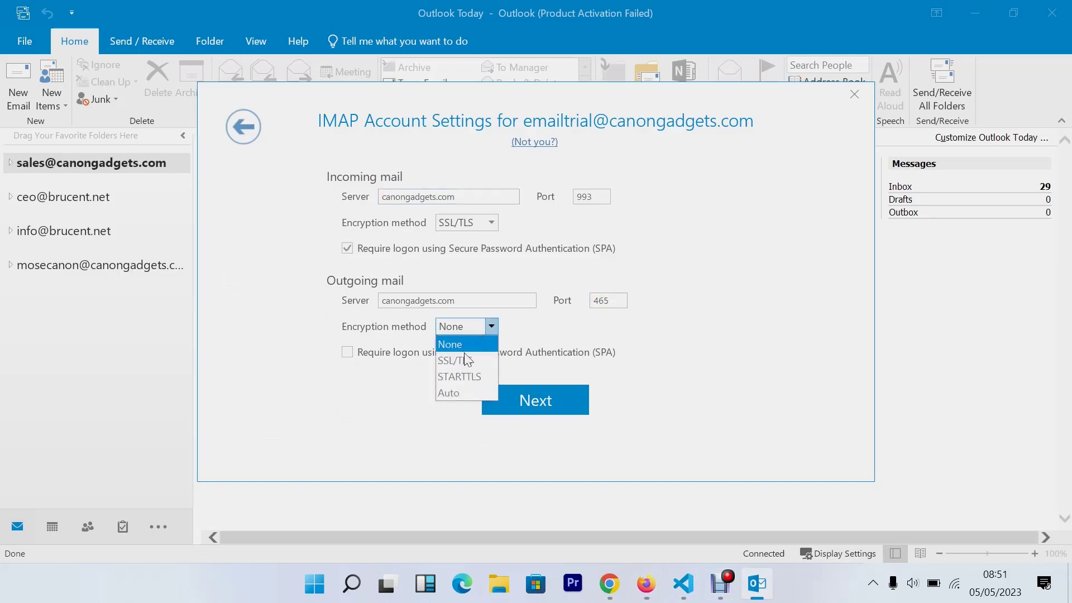
pyautogui.click(463, 360)
pyautogui.click(544, 402)
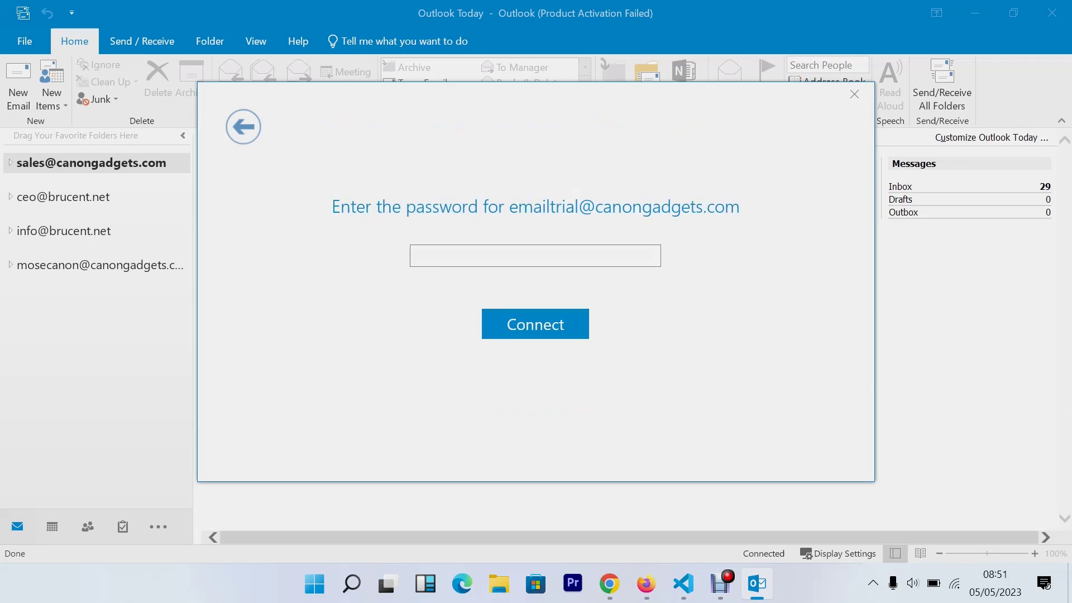
# Enter the trial mailbox's password and connect, which fails with an IMAP logon error
pyautogui.write('•••••••••••')
pyautogui.press('Return')
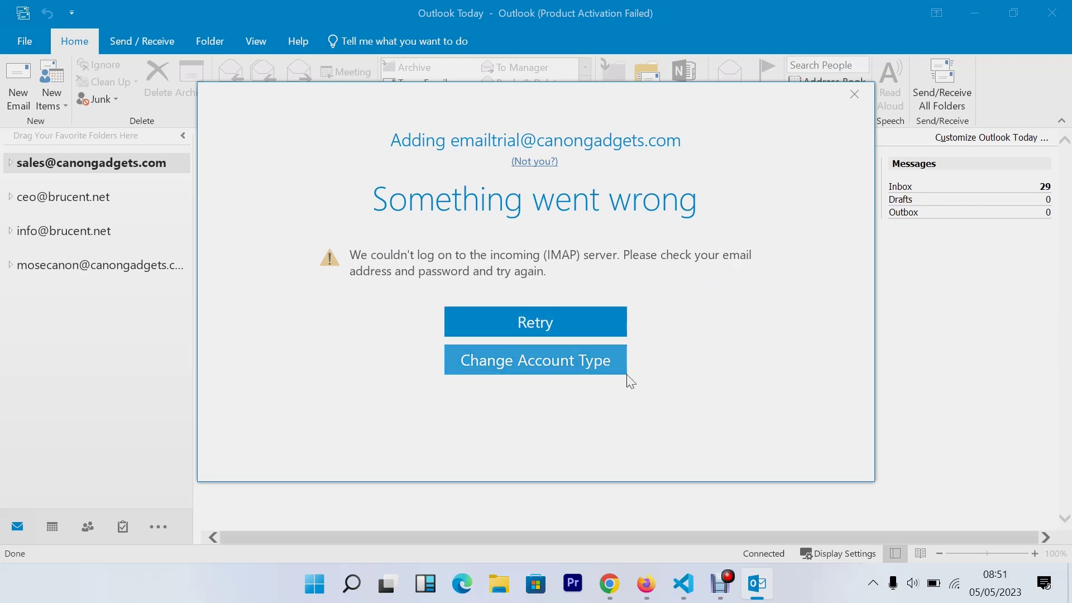
# Retry from the error to return to the canongadgets.com IMAP settings on ports 993 and 465
pyautogui.click(575, 321)
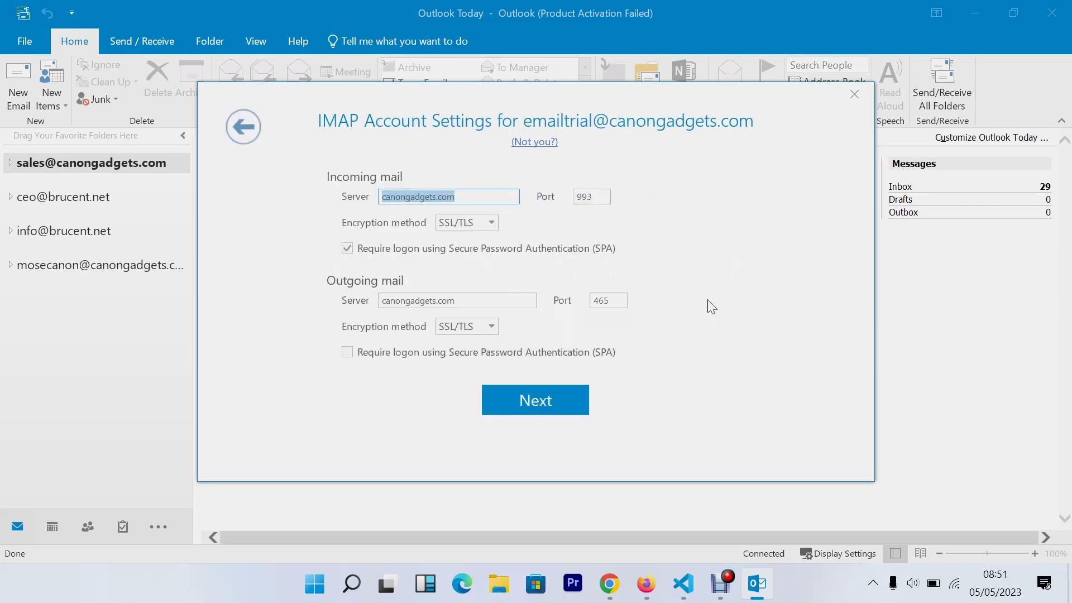